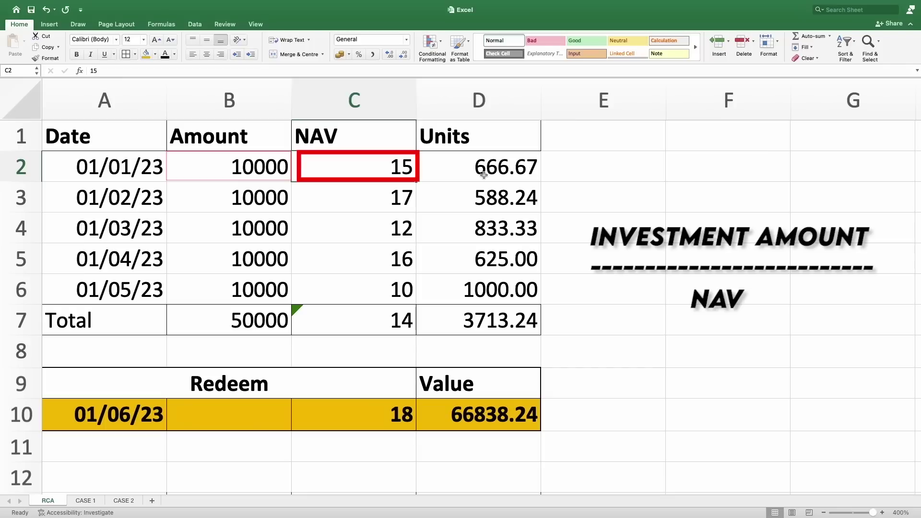
- Examine the amount, NAV and units of the first two monthly investments, plus the average NAV and total units in the Total row
{"action": "left_click", "coordinate": [484, 175]}
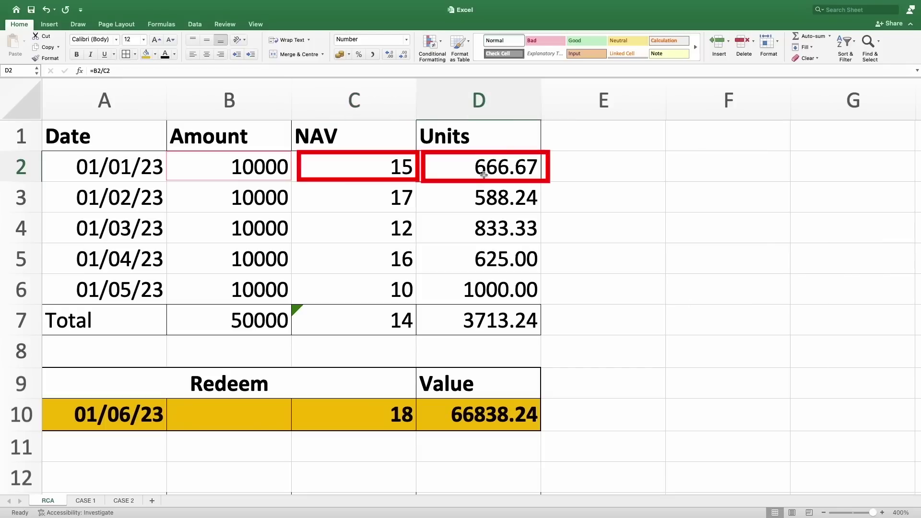
{"action": "left_click", "coordinate": [251, 199]}
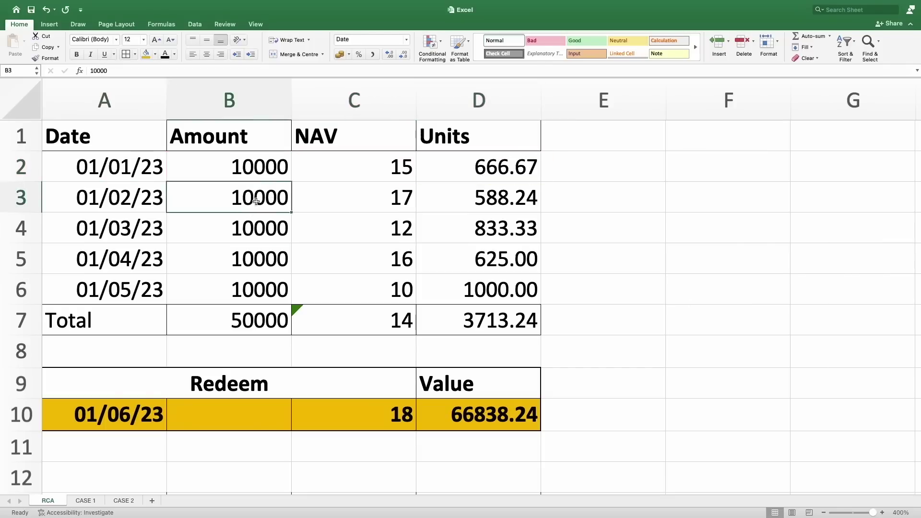
{"action": "left_click", "coordinate": [368, 205]}
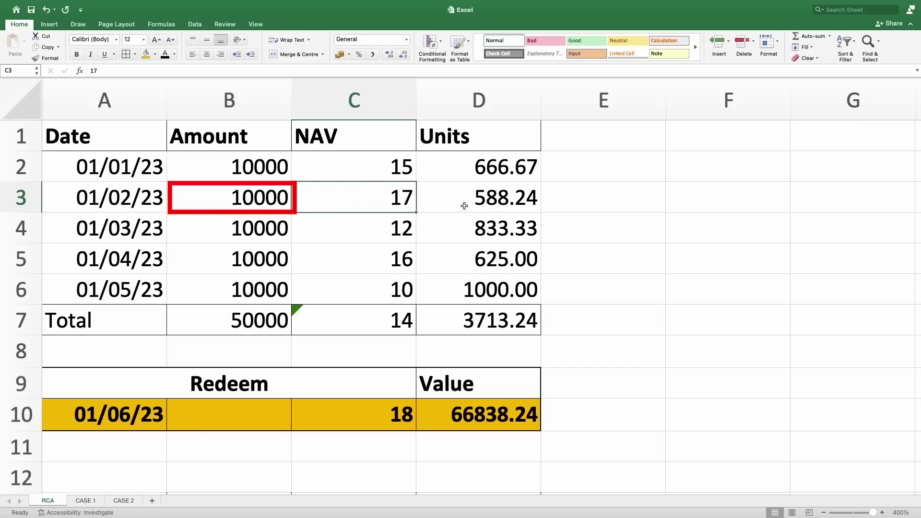
{"action": "left_click", "coordinate": [493, 203]}
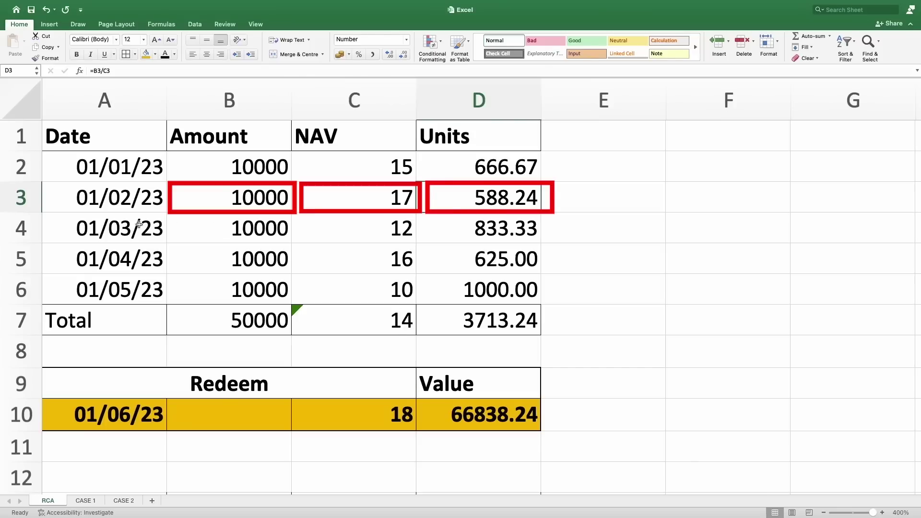
{"action": "left_click", "coordinate": [407, 326]}
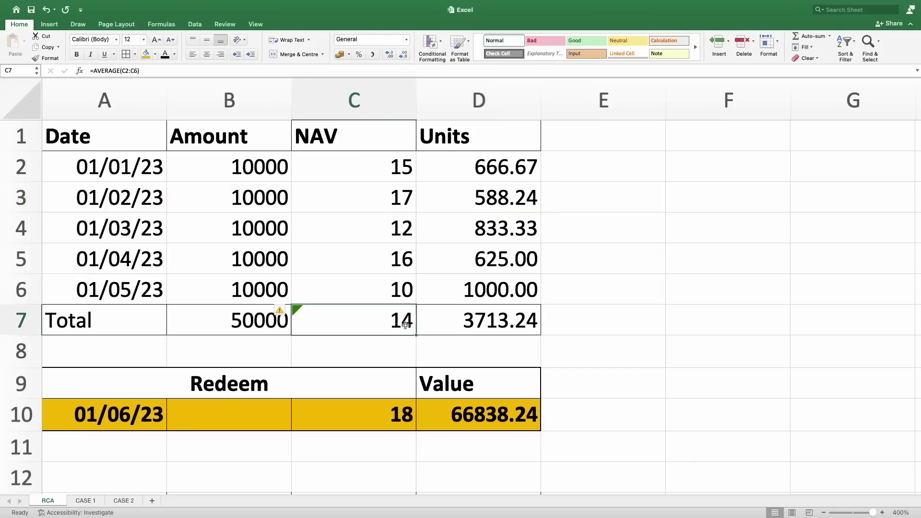
{"action": "left_click", "coordinate": [493, 322]}
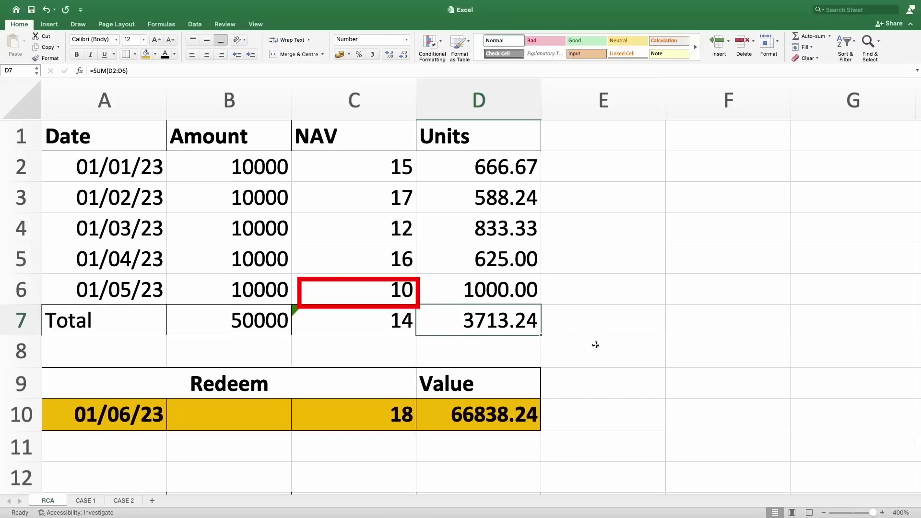
- Examine the redemption date, NAV and value of the monthly investments and of the one-time investment below
{"action": "scroll", "coordinate": [596, 345], "scroll_direction": "down", "scroll_amount": 1}
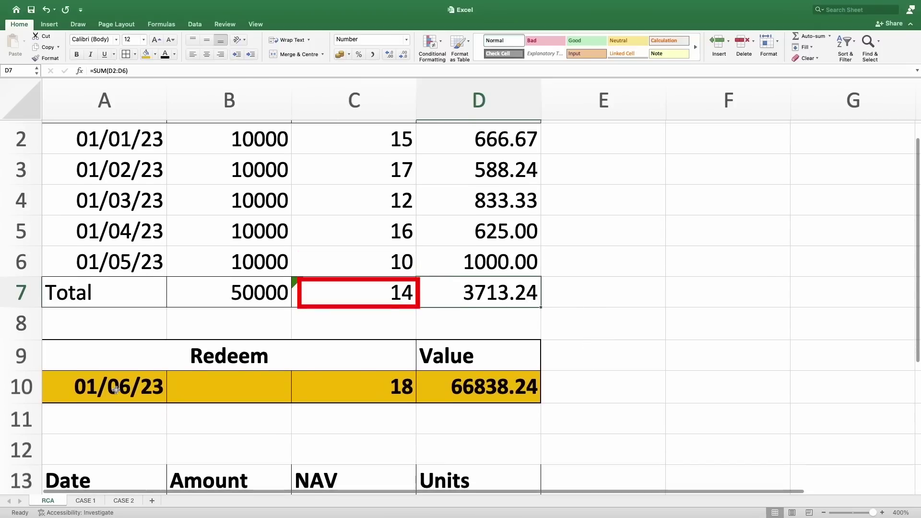
{"action": "left_click", "coordinate": [119, 389]}
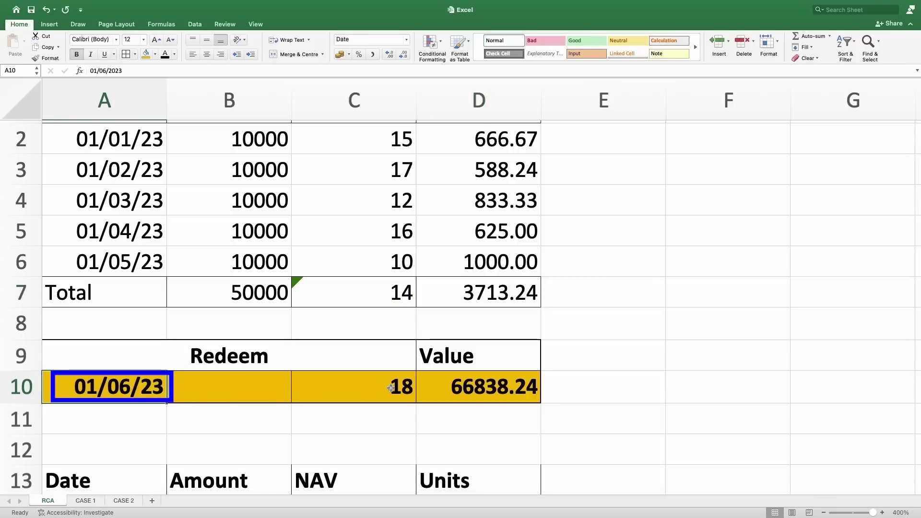
{"action": "left_click", "coordinate": [391, 387]}
{"action": "left_click", "coordinate": [483, 387]}
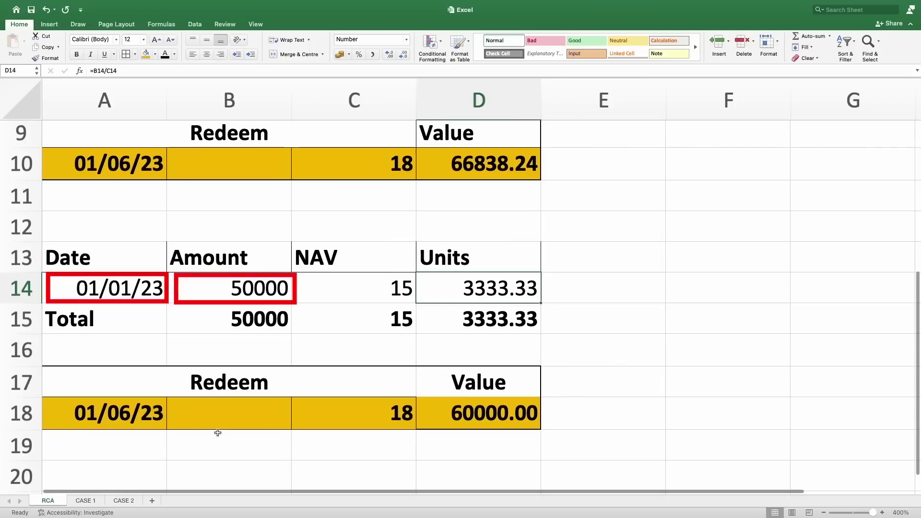
{"action": "left_click", "coordinate": [140, 418]}
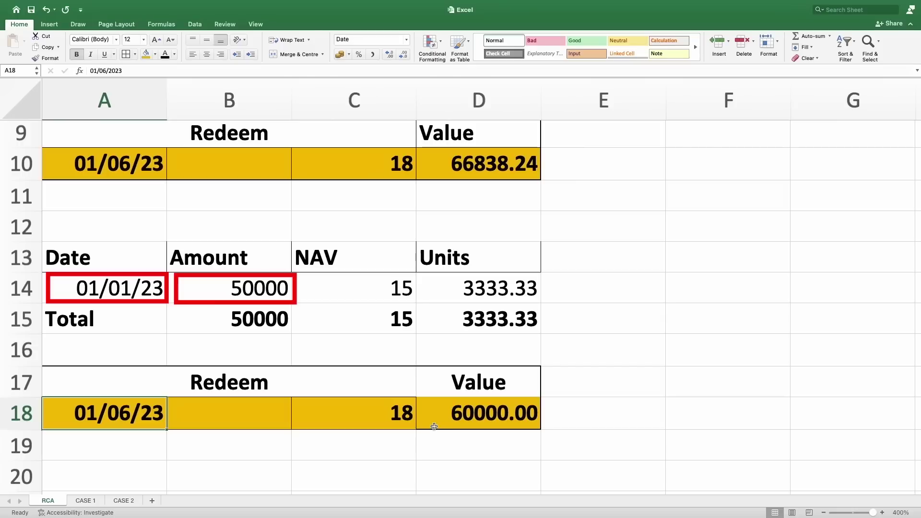
{"action": "left_click", "coordinate": [480, 419]}
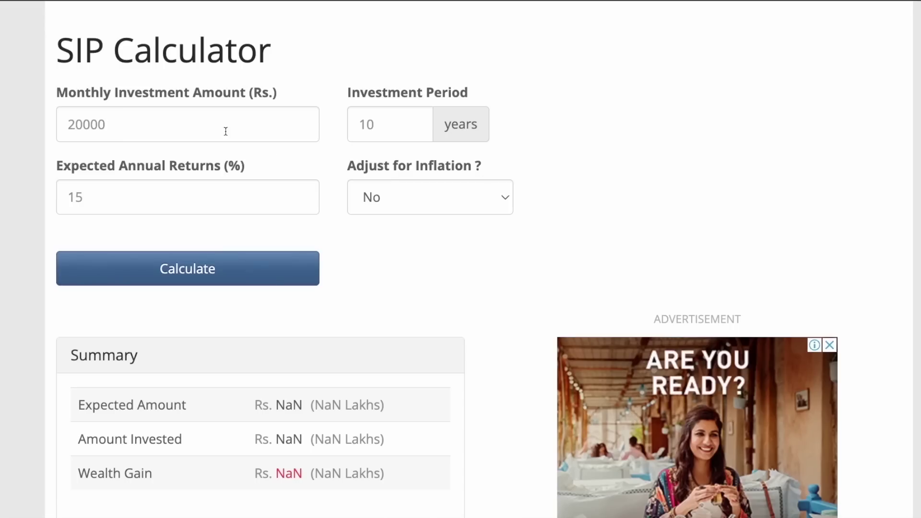
- Switch to the web SIP calculator and calculate returns for 15000 monthly over 20 years at 15% annually without inflation adjustment
{"action": "left_click", "coordinate": [222, 130]}
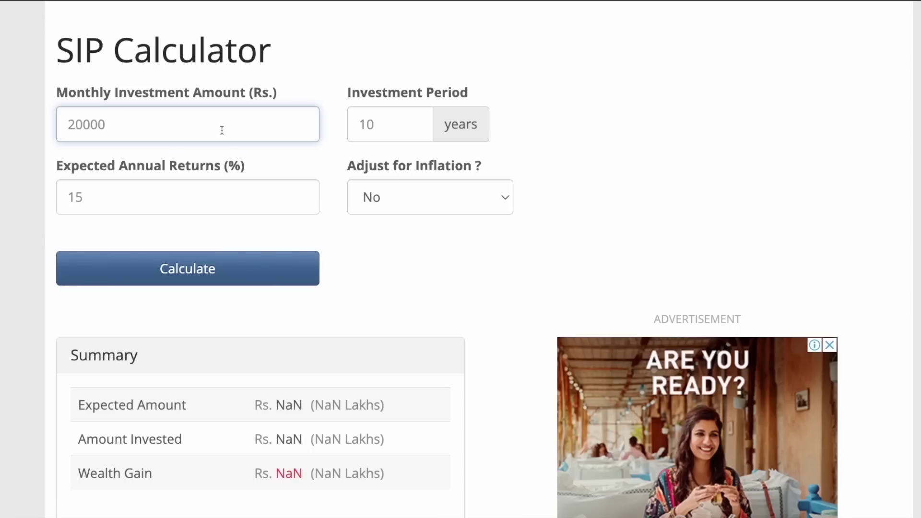
{"action": "type", "text": "15000"}
{"action": "left_click", "coordinate": [388, 118]}
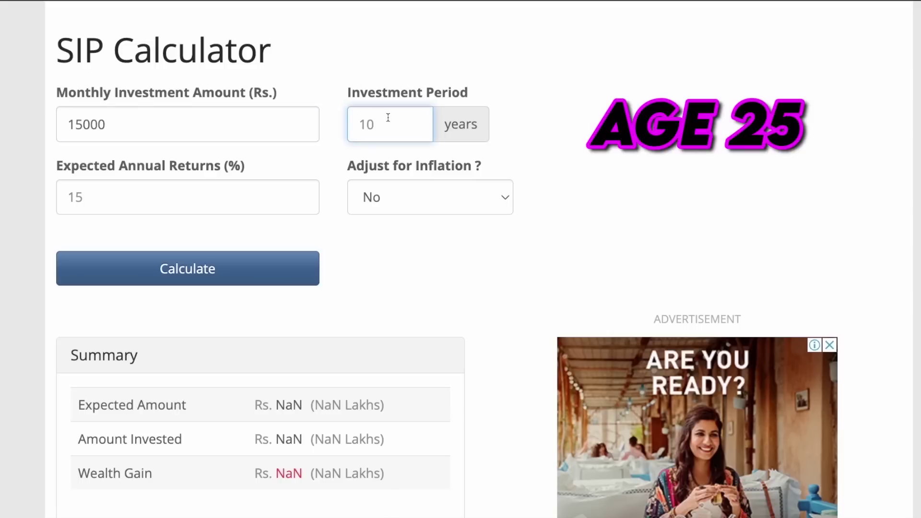
{"action": "type", "text": "20"}
{"action": "left_click", "coordinate": [276, 187]}
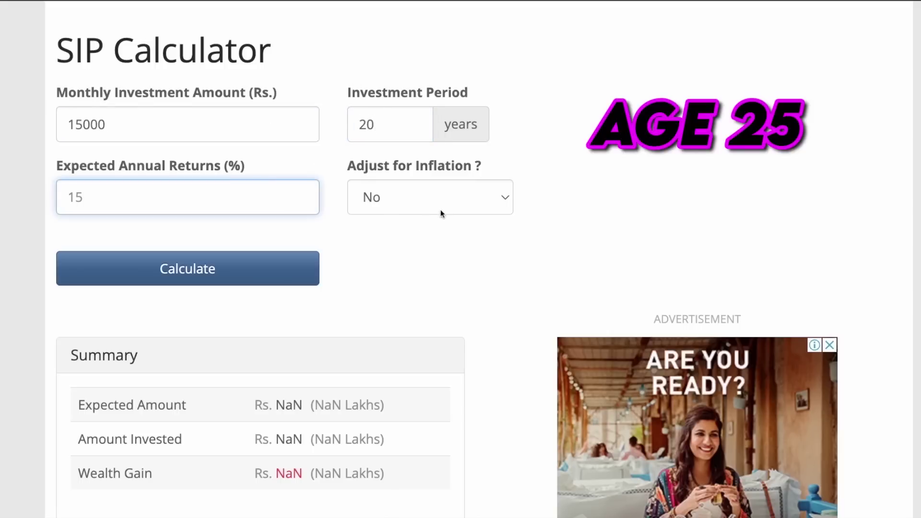
{"action": "left_click", "coordinate": [204, 271]}
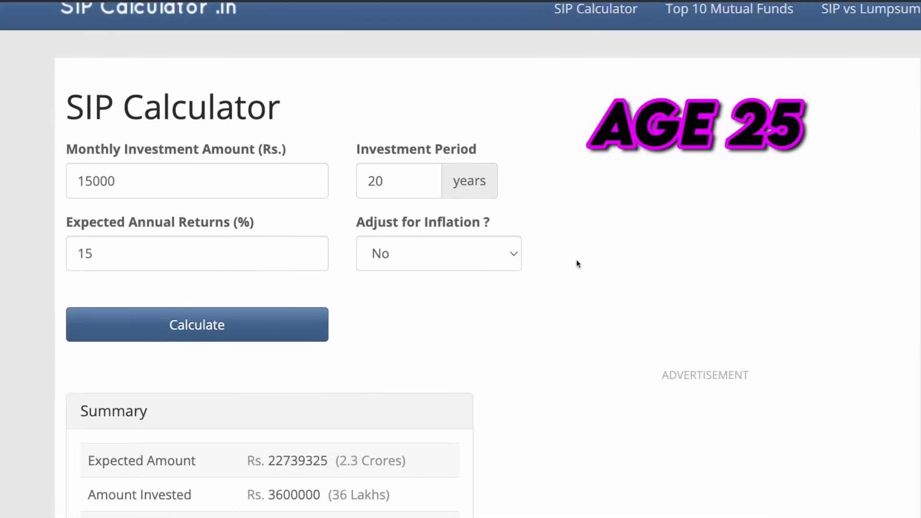
- Examine the summary's expected amount and amount invested by highlighting each figure
{"action": "scroll", "coordinate": [576, 263], "scroll_direction": "down", "scroll_amount": 3}
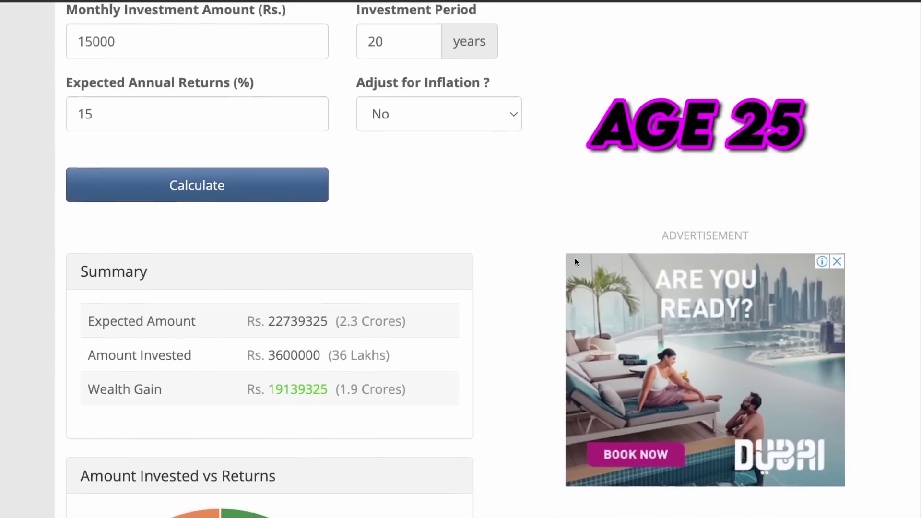
{"action": "scroll", "coordinate": [575, 261], "scroll_direction": "up", "scroll_amount": 1}
{"action": "left_click_drag", "start_coordinate": [407, 344], "coordinate": [260, 345]}
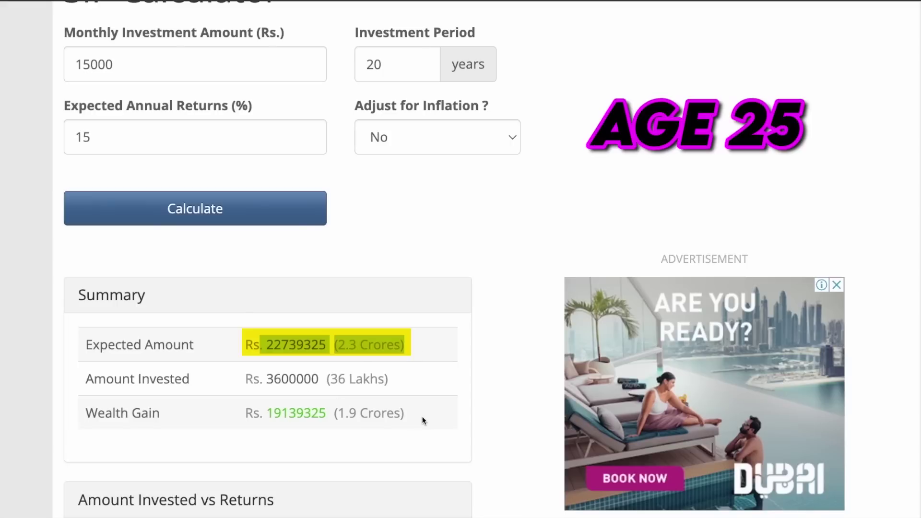
{"action": "left_click_drag", "start_coordinate": [397, 380], "coordinate": [267, 378]}
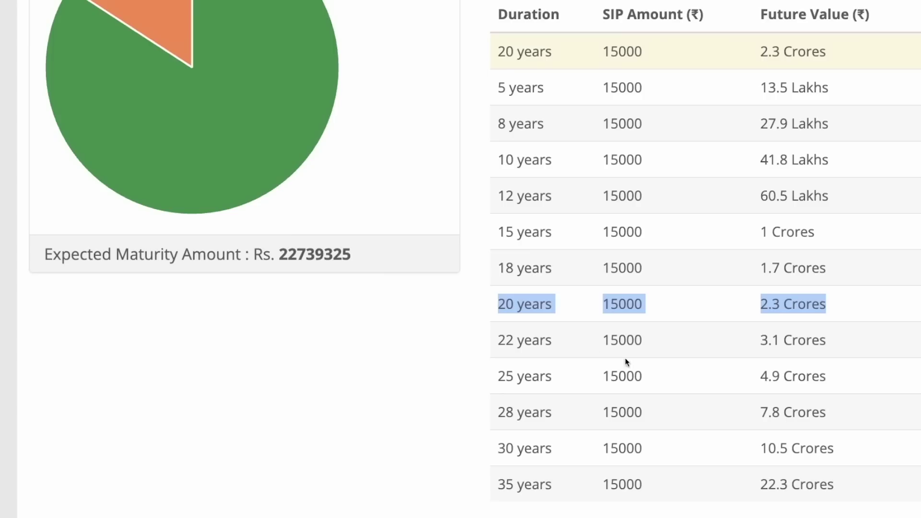
- Highlight the 22-year and 25-year rows in the duration table to compare their future values
{"action": "left_click", "coordinate": [572, 347]}
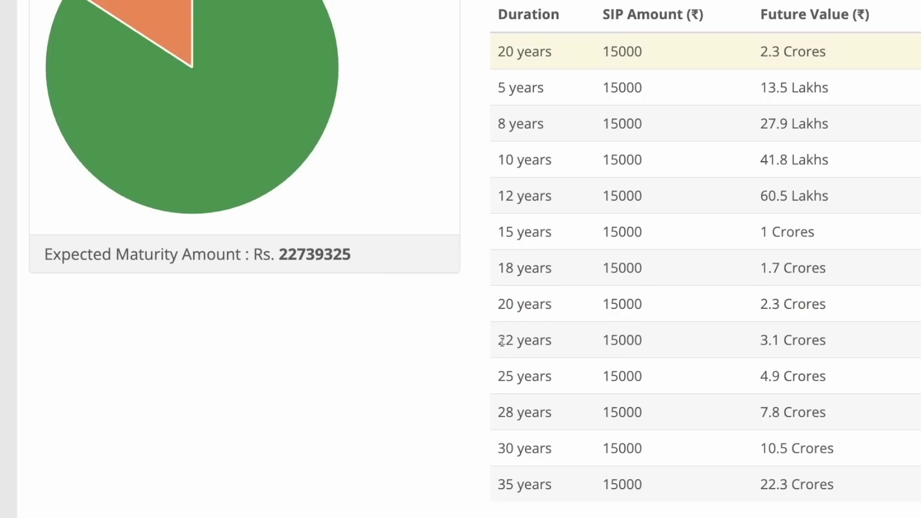
{"action": "left_click_drag", "start_coordinate": [501, 341], "coordinate": [833, 346]}
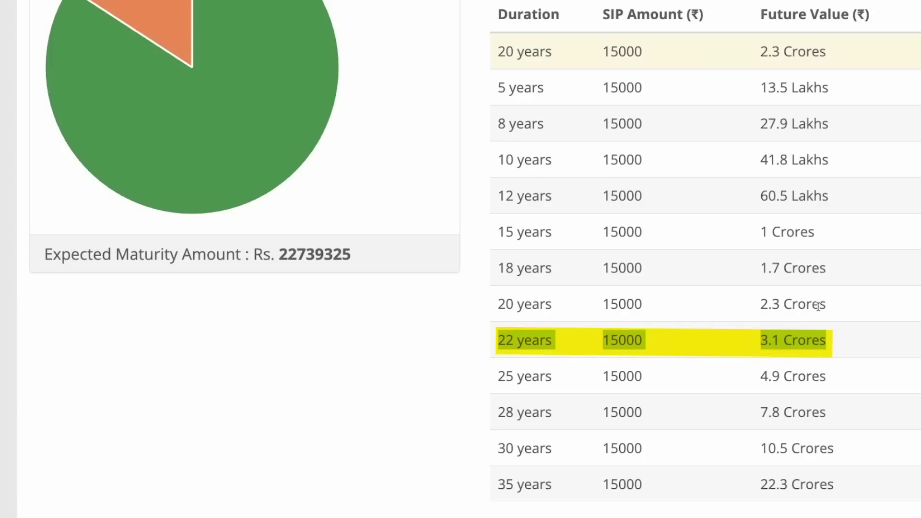
{"action": "left_click_drag", "start_coordinate": [495, 378], "coordinate": [791, 374]}
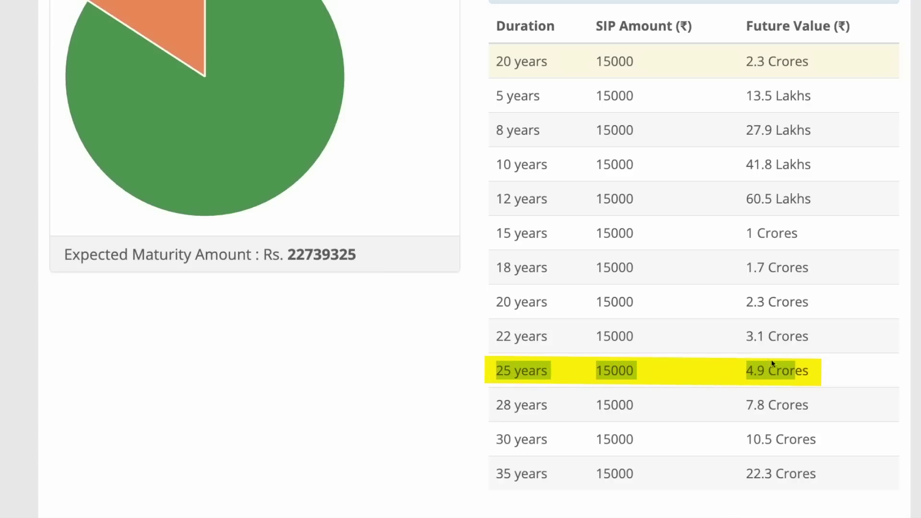
{"action": "left_click", "coordinate": [755, 341]}
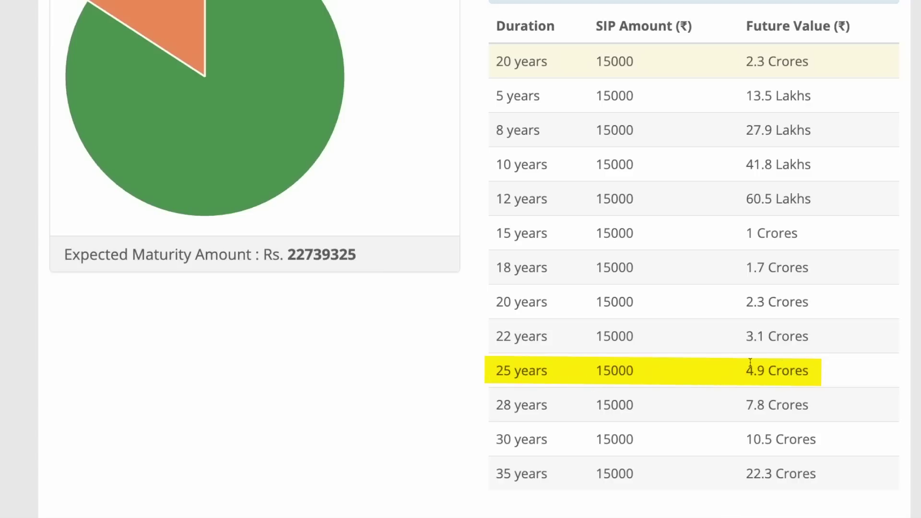
{"action": "left_click_drag", "start_coordinate": [744, 365], "coordinate": [808, 370]}
{"action": "scroll", "coordinate": [713, 400], "scroll_direction": "down", "scroll_amount": 1}
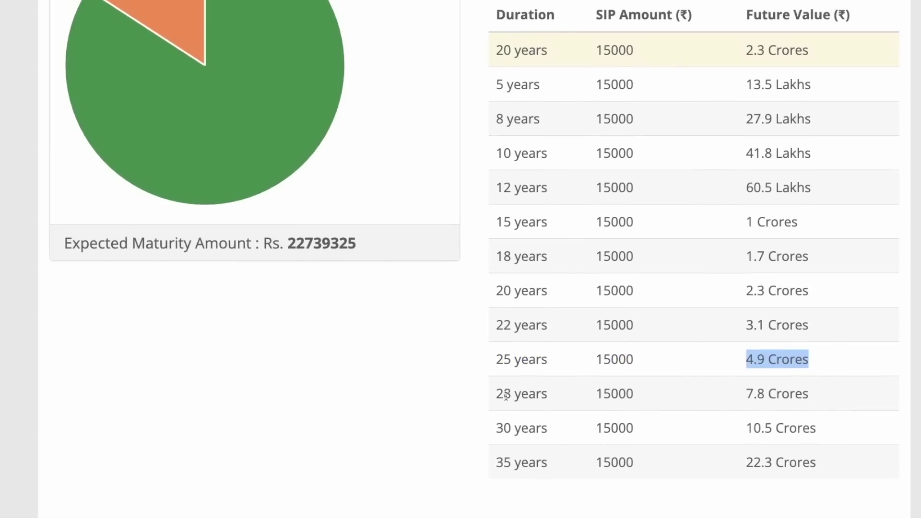
- Highlight the durations and future values of the 28-year and 35-year rows in the table
{"action": "left_click_drag", "start_coordinate": [500, 396], "coordinate": [629, 394]}
{"action": "left_click", "coordinate": [753, 366]}
{"action": "left_click_drag", "start_coordinate": [747, 391], "coordinate": [807, 391]}
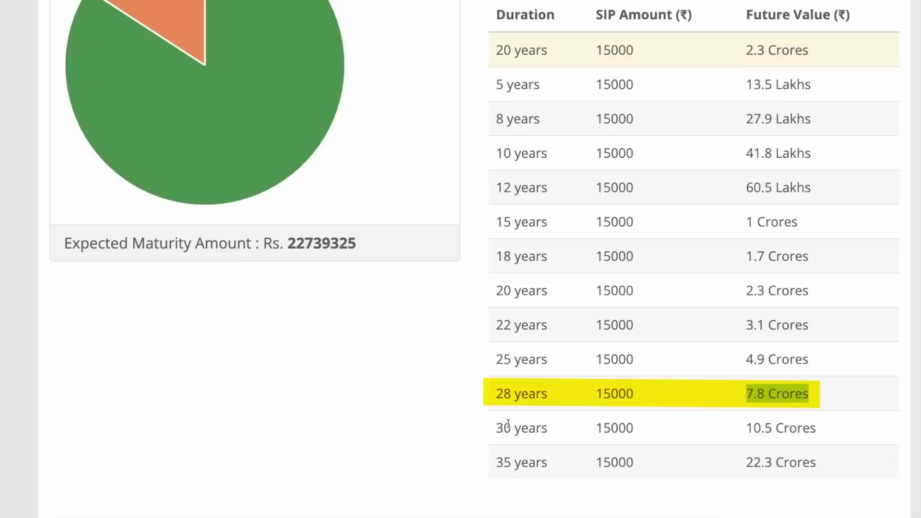
{"action": "left_click_drag", "start_coordinate": [496, 462], "coordinate": [566, 464]}
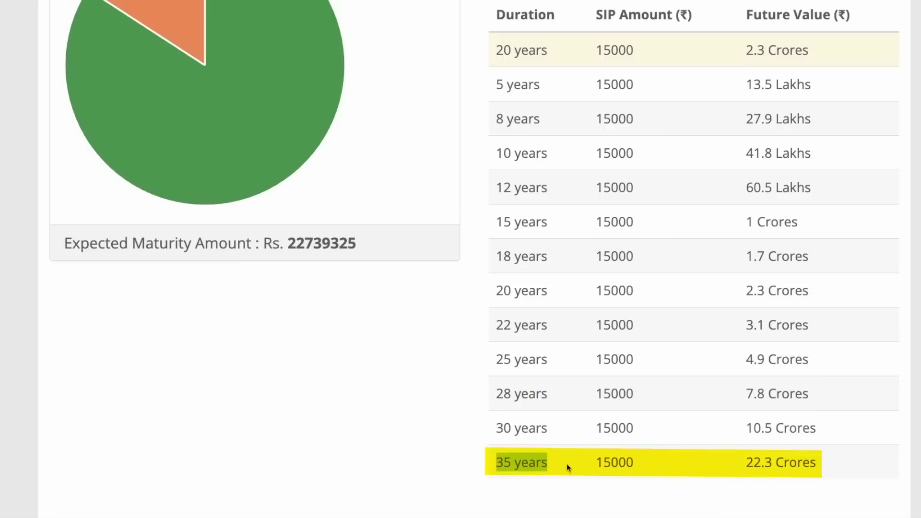
{"action": "left_click_drag", "start_coordinate": [743, 456], "coordinate": [802, 461]}
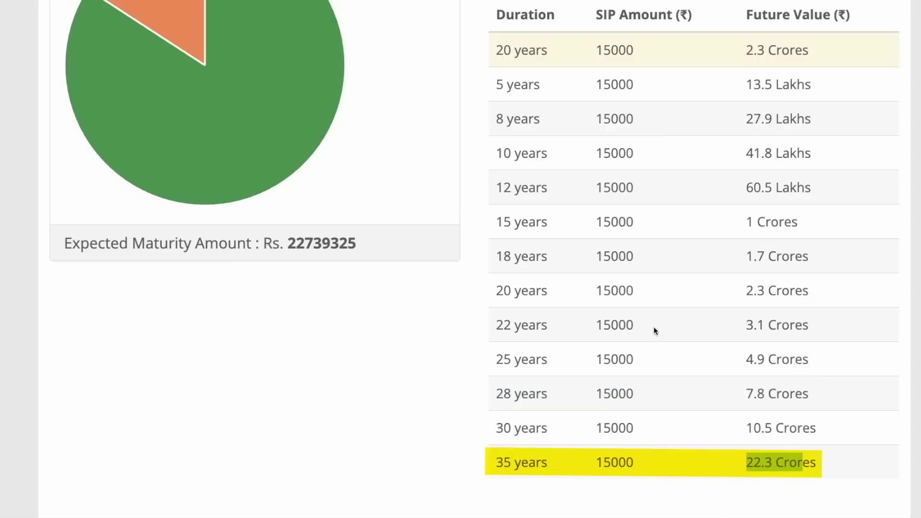
- Highlight the whole 22-year row again, from its duration to its future value
{"action": "scroll", "coordinate": [653, 327], "scroll_direction": "up", "scroll_amount": 1}
{"action": "left_click", "coordinate": [505, 340]}
{"action": "left_click_drag", "start_coordinate": [500, 338], "coordinate": [814, 342]}
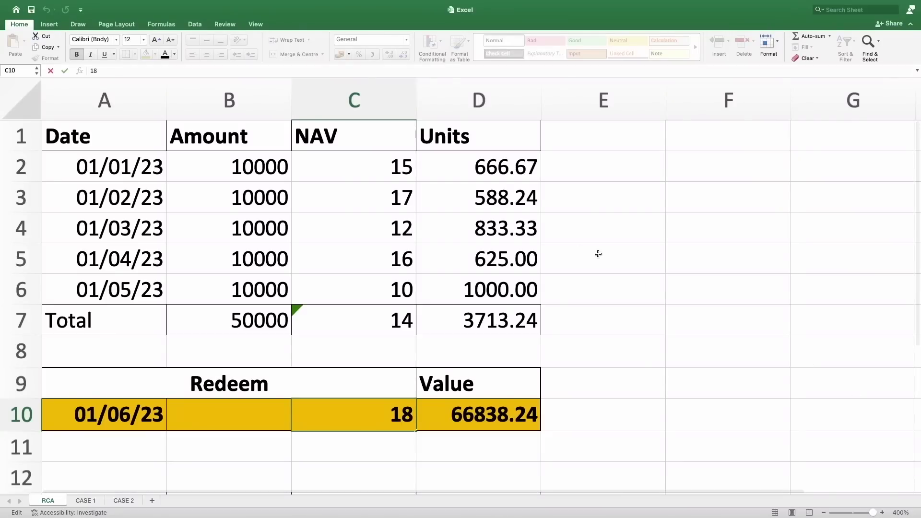
- Back in the Excel RCA sheet, set the NAV for 01/02/23 to 20 and for 01/03/23 to 22
{"action": "double_click", "coordinate": [407, 200]}
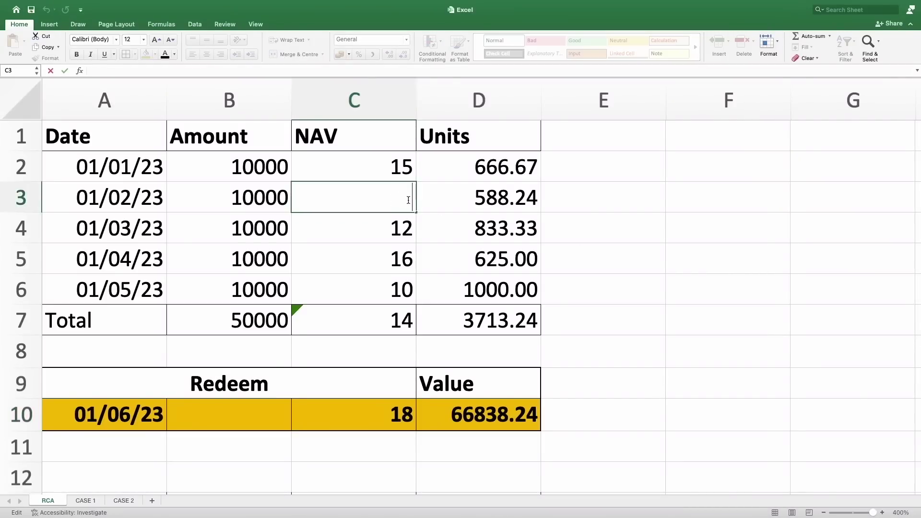
{"action": "type", "text": "20"}
{"action": "key", "text": "Return"}
{"action": "double_click", "coordinate": [408, 222]}
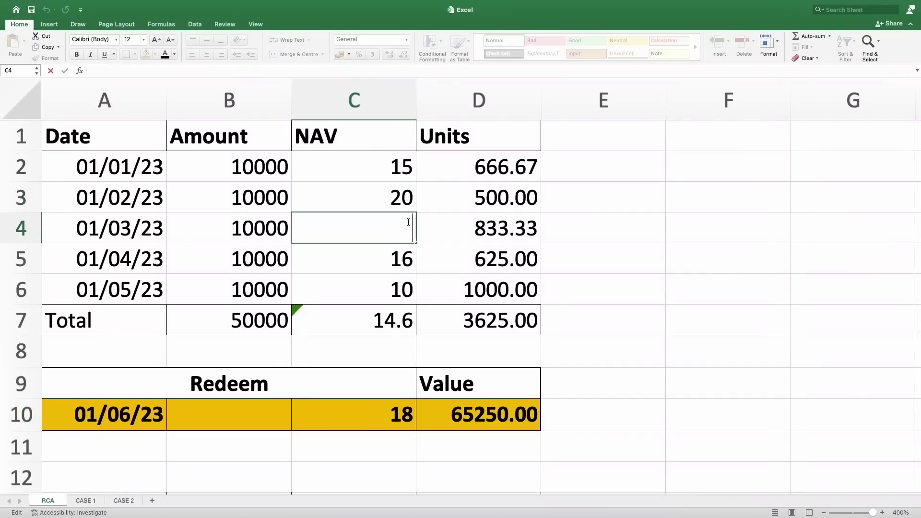
{"action": "type", "text": "22"}
{"action": "key", "text": "Return"}
- Set the NAV for 01/04/23 to 25 and for 01/05/23 to 30, and select the average NAV in the Total row
{"action": "double_click", "coordinate": [407, 257]}
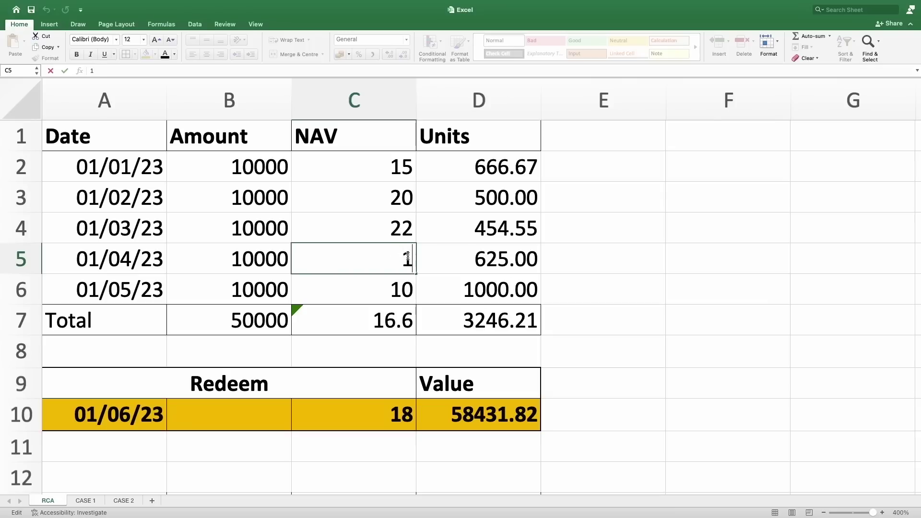
{"action": "key", "text": "Return"}
{"action": "double_click", "coordinate": [403, 290]}
{"action": "key", "text": "BackSpace"}
{"action": "key", "text": "BackSpace"}
{"action": "type", "text": "30"}
{"action": "left_click", "coordinate": [580, 276]}
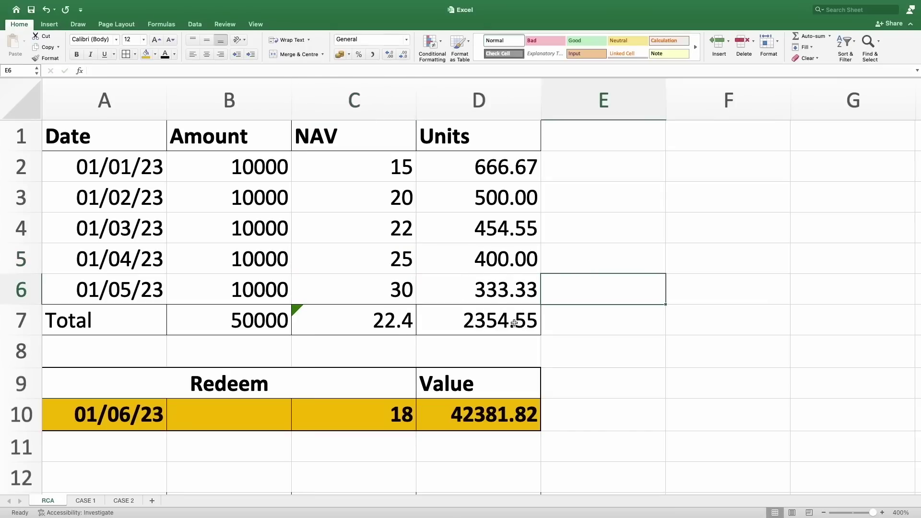
{"action": "left_click", "coordinate": [580, 279]}
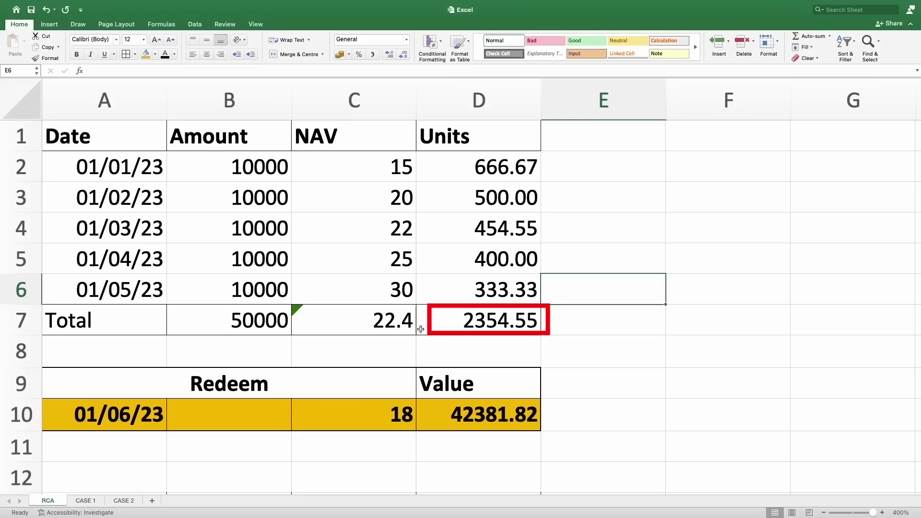
{"action": "left_click", "coordinate": [396, 325]}
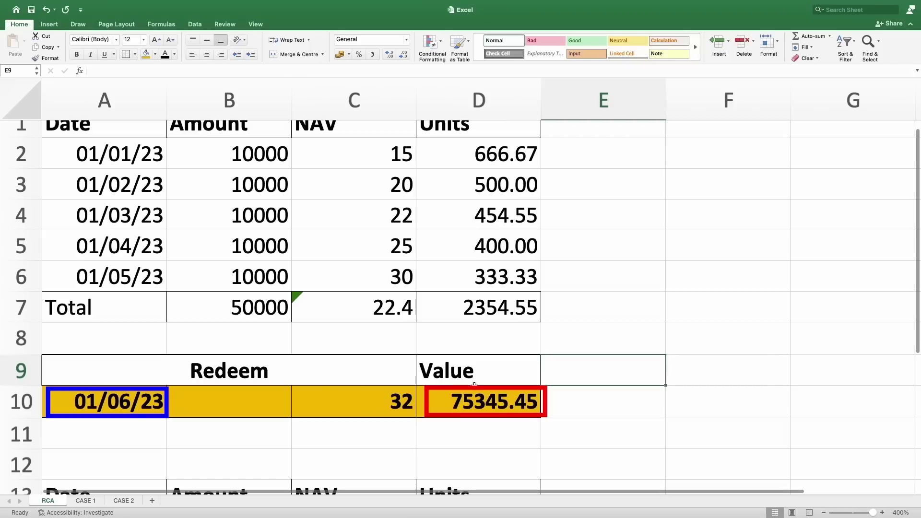
- Set the 01/06/23 redemption NAV of the one-time 50000 investment to 32 and check its redemption value
{"action": "scroll", "coordinate": [474, 384], "scroll_direction": "down", "scroll_amount": 7}
{"action": "double_click", "coordinate": [398, 449]}
{"action": "left_click", "coordinate": [599, 454]}
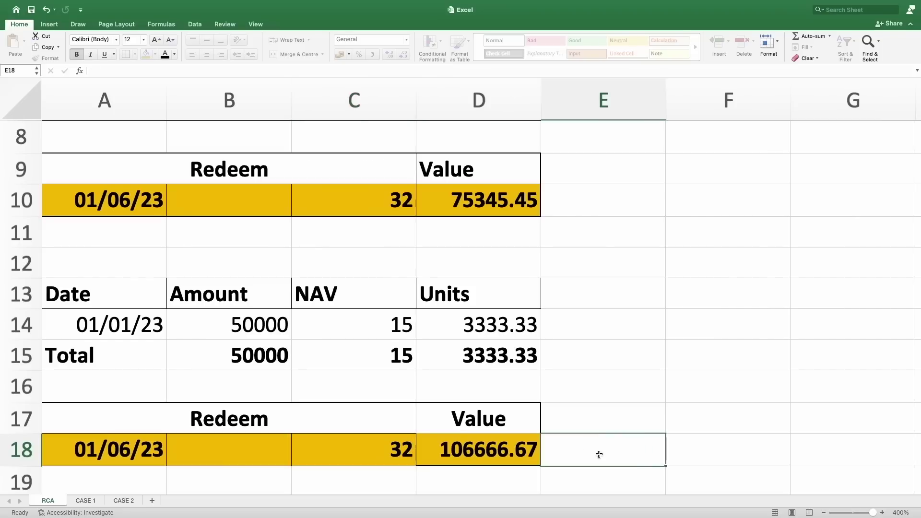
{"action": "left_click", "coordinate": [509, 458]}
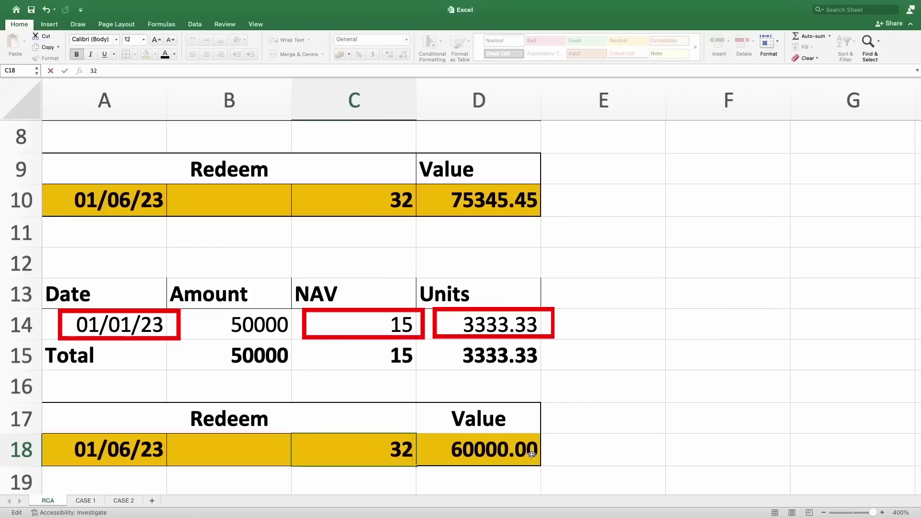
- Apply the edited redemption NAV of the one-time 50000 investment and select its recalculated redemption value
{"action": "left_click", "coordinate": [599, 454]}
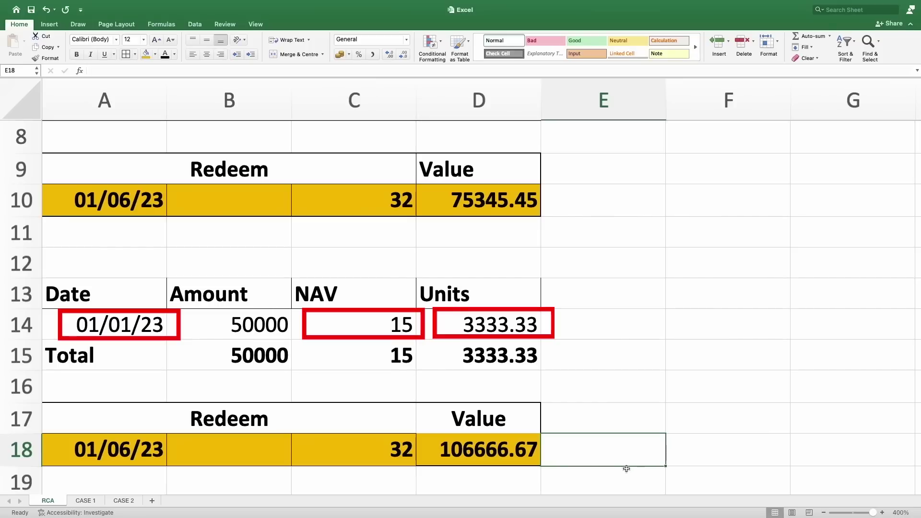
{"action": "left_click", "coordinate": [510, 458]}
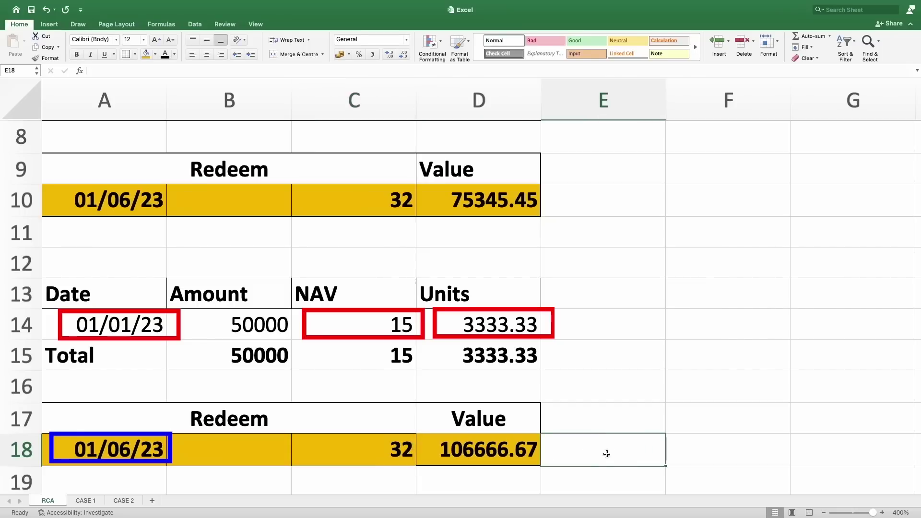
{"action": "left_click", "coordinate": [508, 459]}
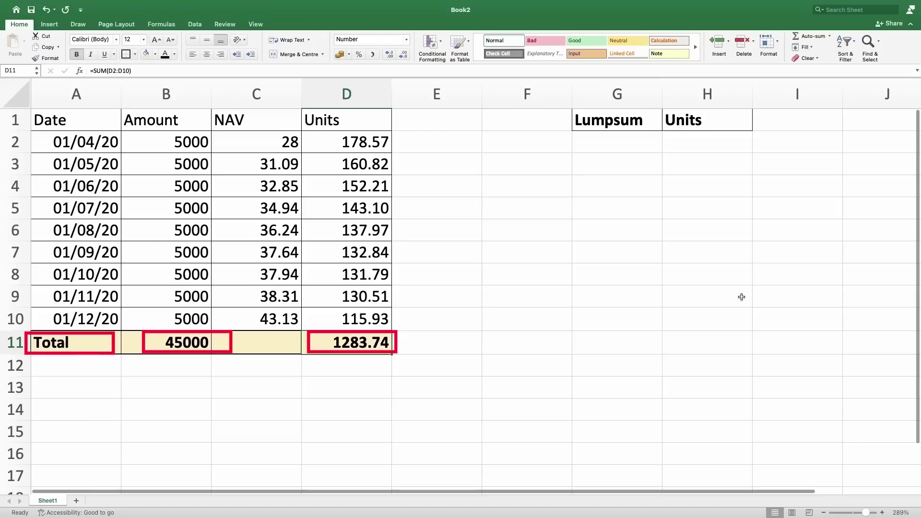
- In Book2, enter a Lumpsum amount of 45000 in G2 and calculate its units in H2 with =G2/C2
{"action": "left_click", "coordinate": [602, 142]}
{"action": "type", "text": "45000"}
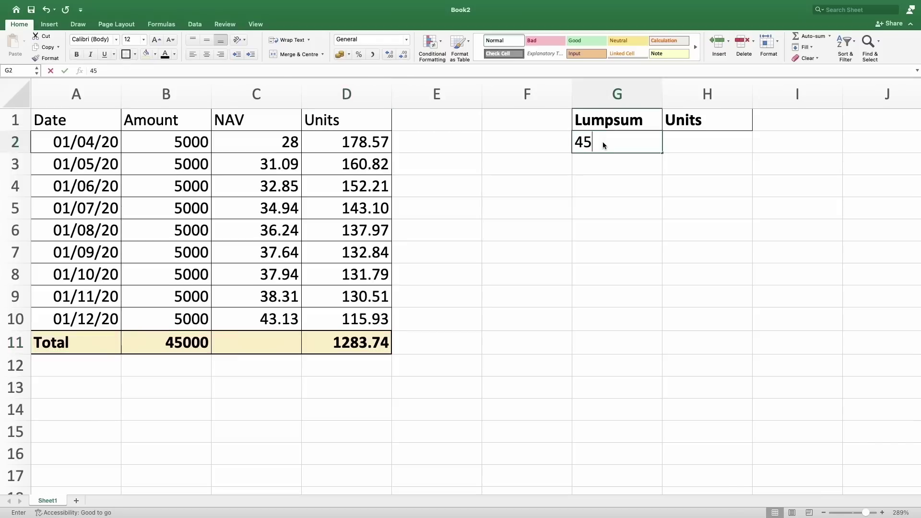
{"action": "left_click", "coordinate": [703, 139]}
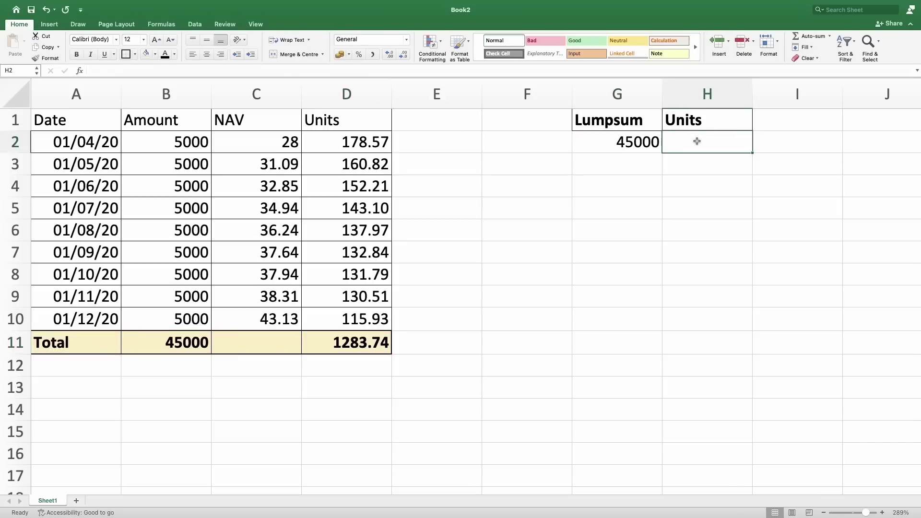
{"action": "type", "text": "="}
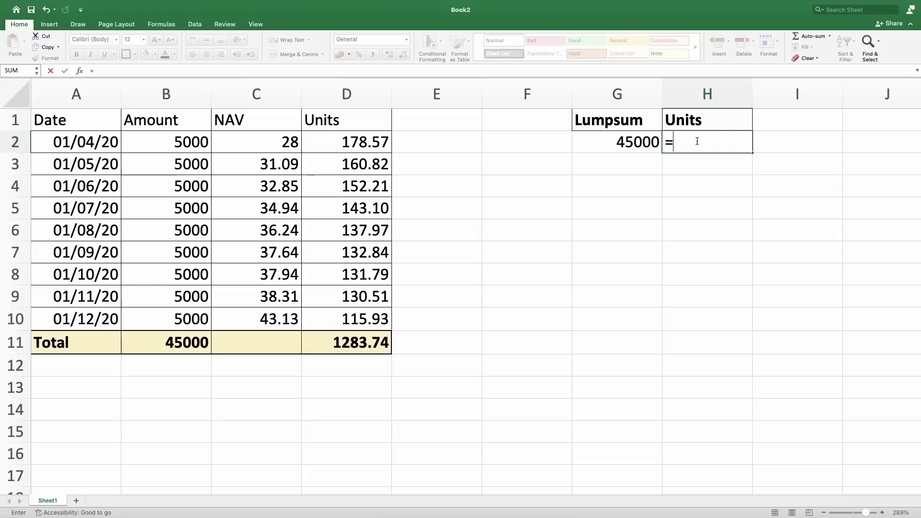
{"action": "left_click", "coordinate": [636, 141]}
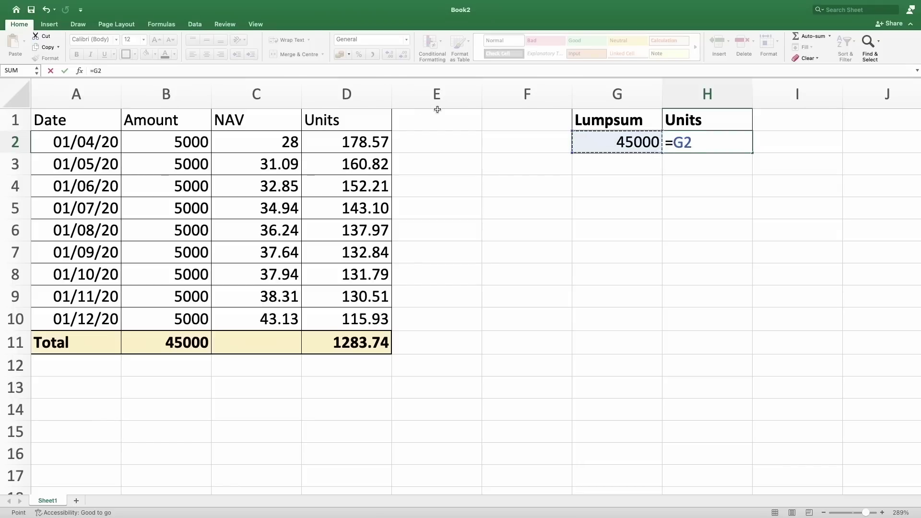
{"action": "type", "text": "/"}
{"action": "left_click", "coordinate": [273, 146]}
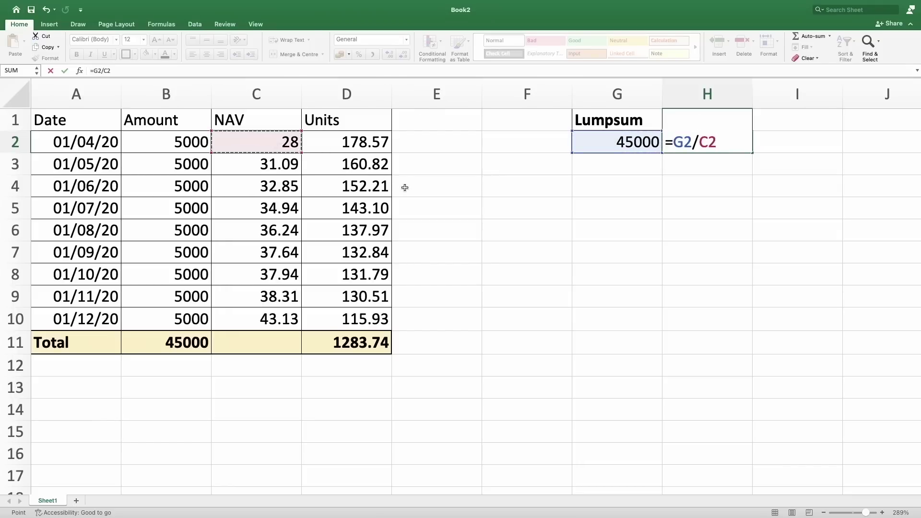
{"action": "key", "text": "Return"}
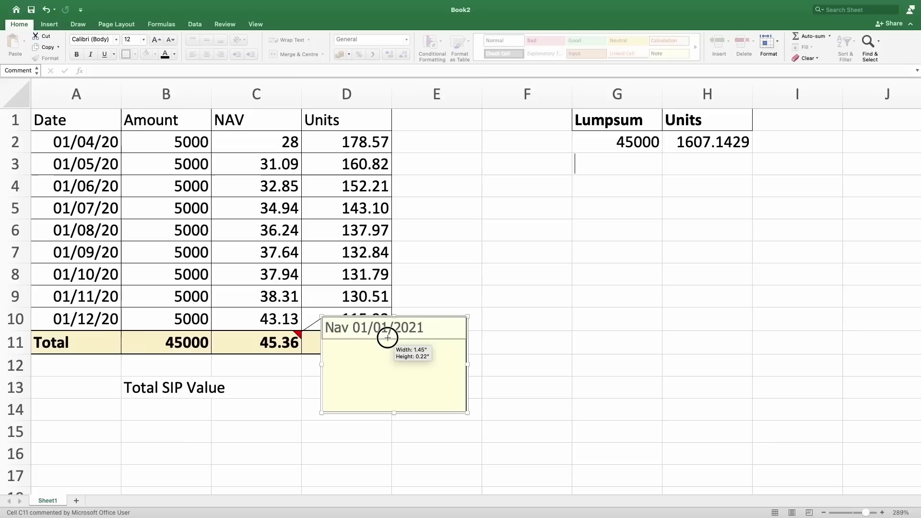
- Shrink the "Nav 01/01/2021" comment box on the Total row's NAV to fit its text, and close it
{"action": "left_click_drag", "start_coordinate": [387, 337], "coordinate": [388, 339]}
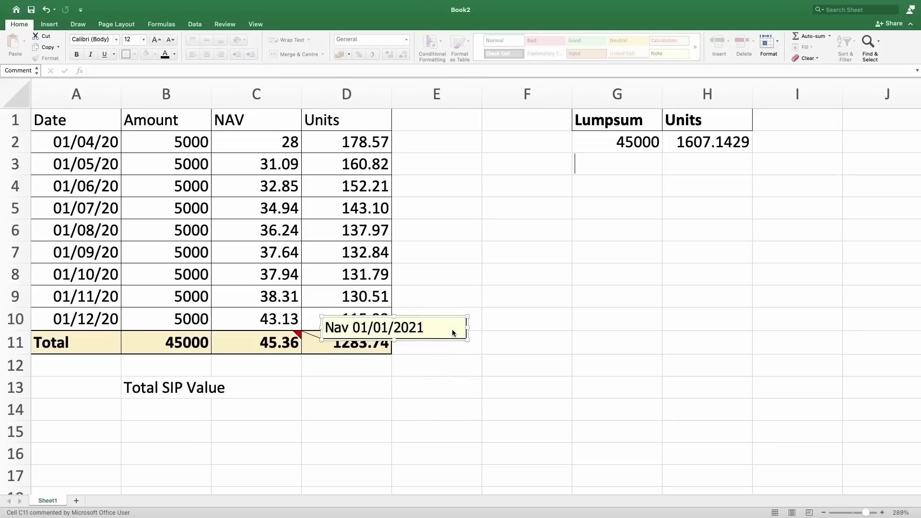
{"action": "left_click", "coordinate": [469, 328]}
{"action": "left_click_drag", "start_coordinate": [469, 328], "coordinate": [436, 323]}
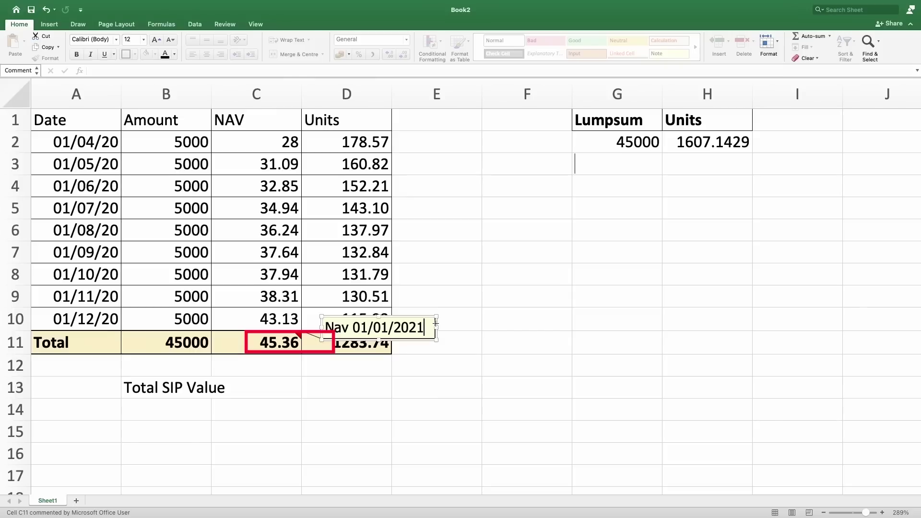
{"action": "left_click", "coordinate": [400, 396]}
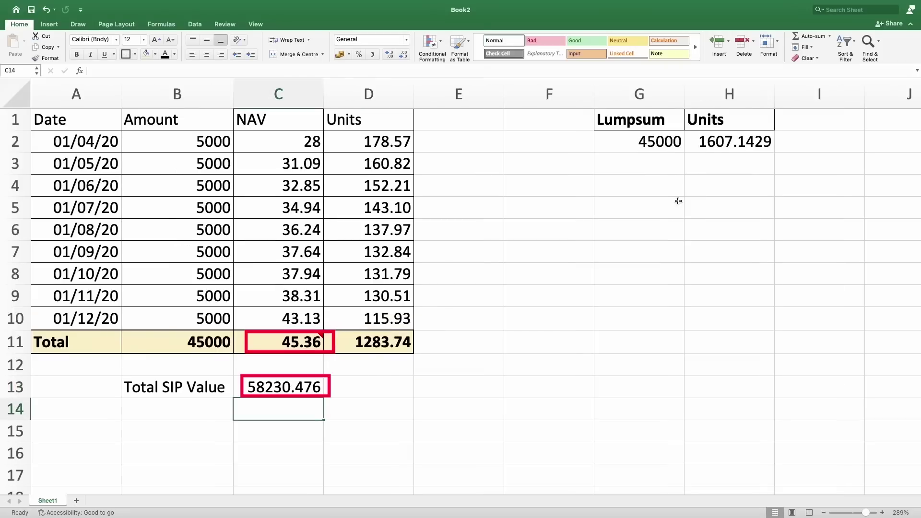
- Label G13 "Total LS Value" and calculate the lump sum's value in H13 with =H2*C11
{"action": "left_click", "coordinate": [613, 386]}
{"action": "type", "text": "Total LS Value"}
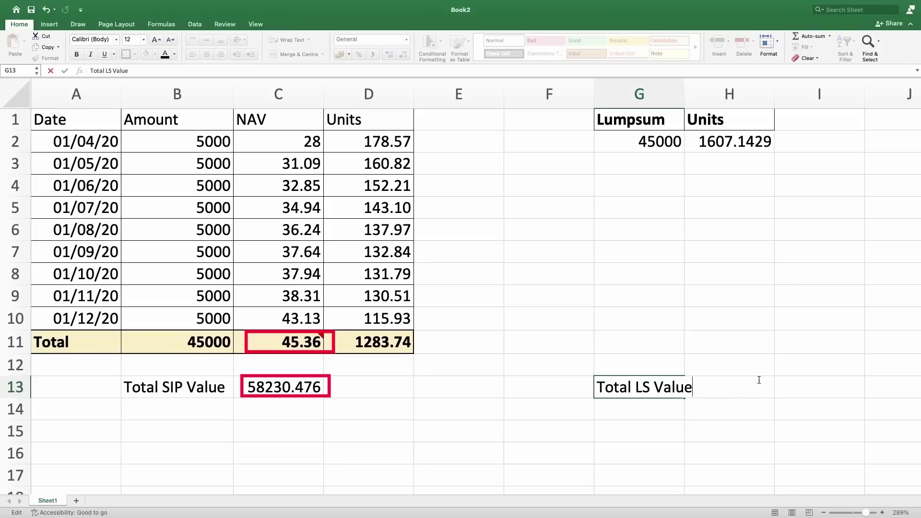
{"action": "key", "text": "Tab"}
{"action": "type", "text": "="}
{"action": "left_click", "coordinate": [738, 149]}
{"action": "type", "text": "*"}
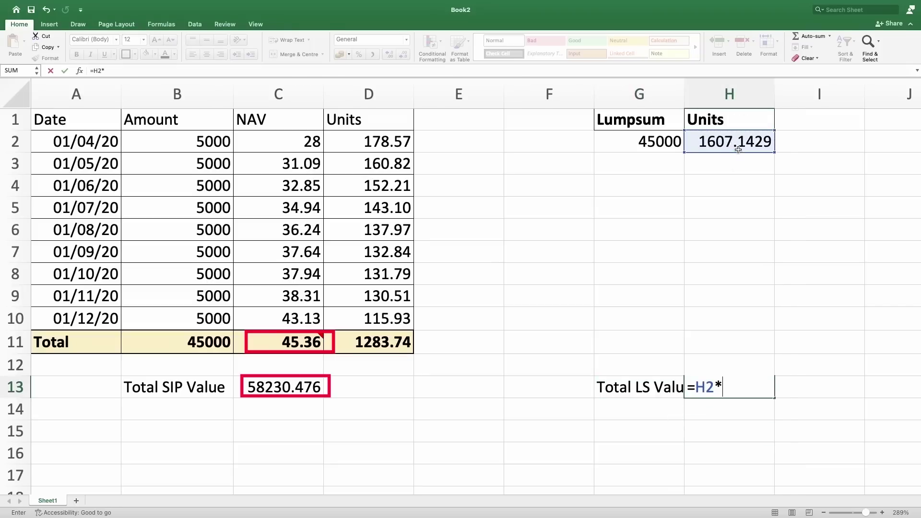
{"action": "left_click", "coordinate": [315, 349]}
{"action": "key", "text": "Return"}
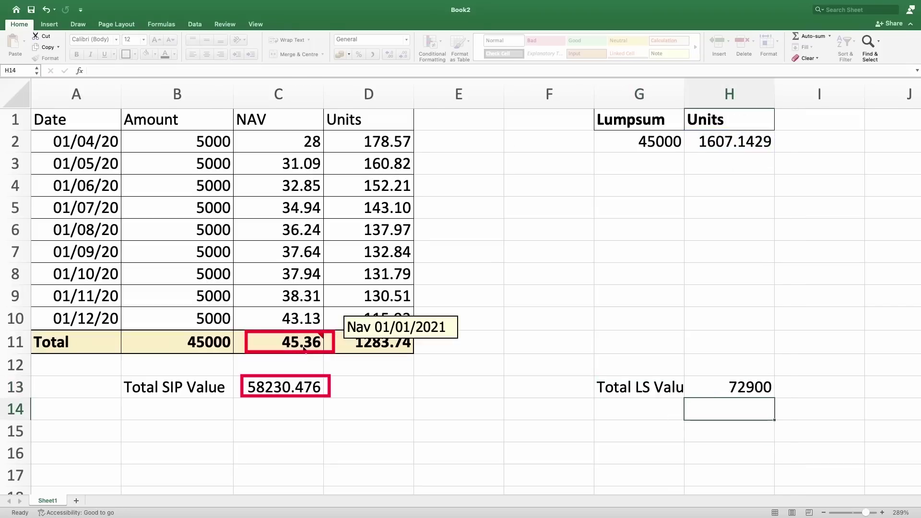
{"action": "left_click", "coordinate": [549, 431]}
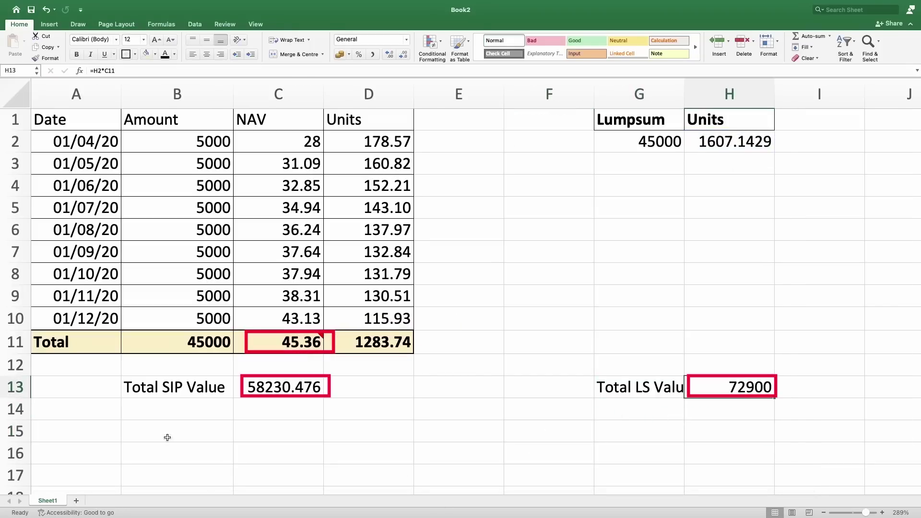
- Add a "Returns" label in B14 and calculate the SIP's percentage return in C14 from (C13-B11)/B11
{"action": "left_click", "coordinate": [178, 414]}
{"action": "type", "text": "Returns"}
{"action": "left_click", "coordinate": [292, 406]}
{"action": "type", "text": "="}
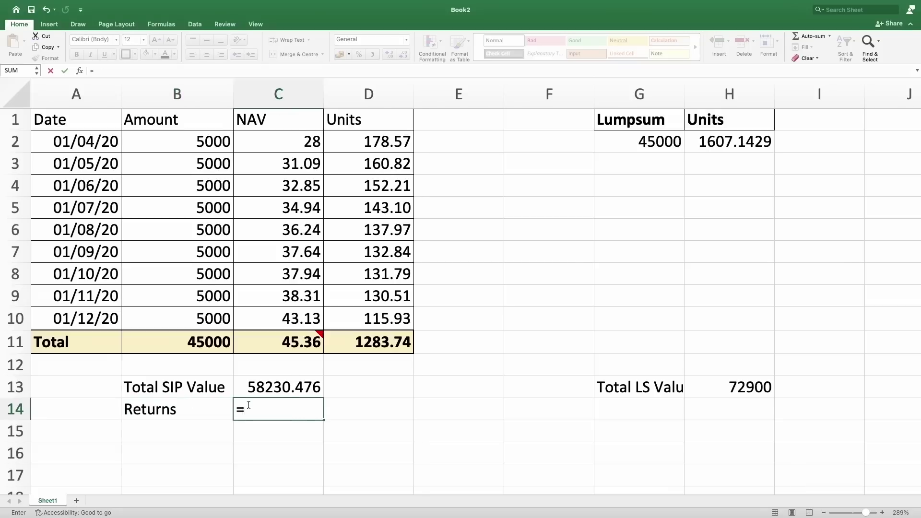
{"action": "type", "text": "("}
{"action": "left_click", "coordinate": [278, 388]}
{"action": "type", "text": "-"}
{"action": "left_click", "coordinate": [177, 341]}
{"action": "type", "text": ")/B11"}
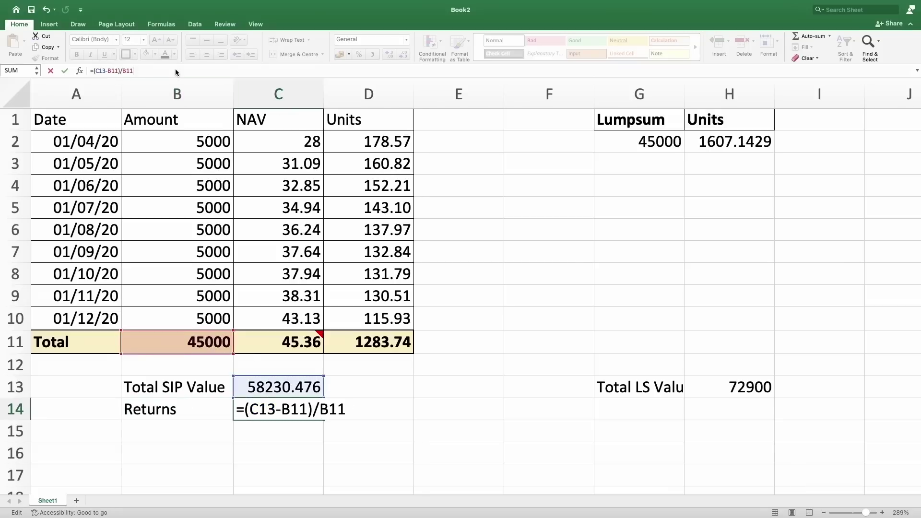
{"action": "key", "text": "Return"}
- Add a "Returns" label in G14 and calculate the lump sum's percentage return in H14 with =(H13-B11)/B11*100
{"action": "left_click", "coordinate": [650, 413]}
{"action": "type", "text": "Returns"}
{"action": "left_click", "coordinate": [729, 409]}
{"action": "type", "text": "=("}
{"action": "left_click", "coordinate": [729, 387]}
{"action": "type", "text": "-"}
{"action": "left_click", "coordinate": [177, 341]}
{"action": "type", "text": ")"}
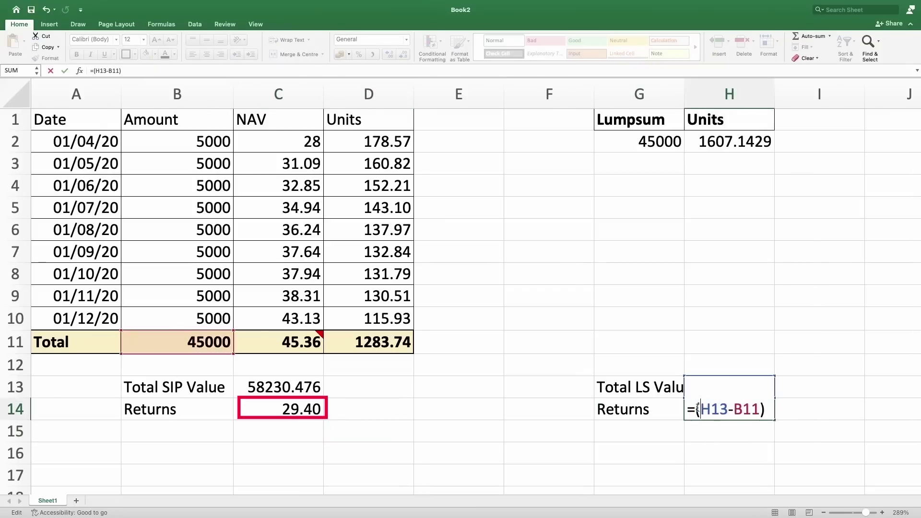
{"action": "type", "text": "/B11*100"}
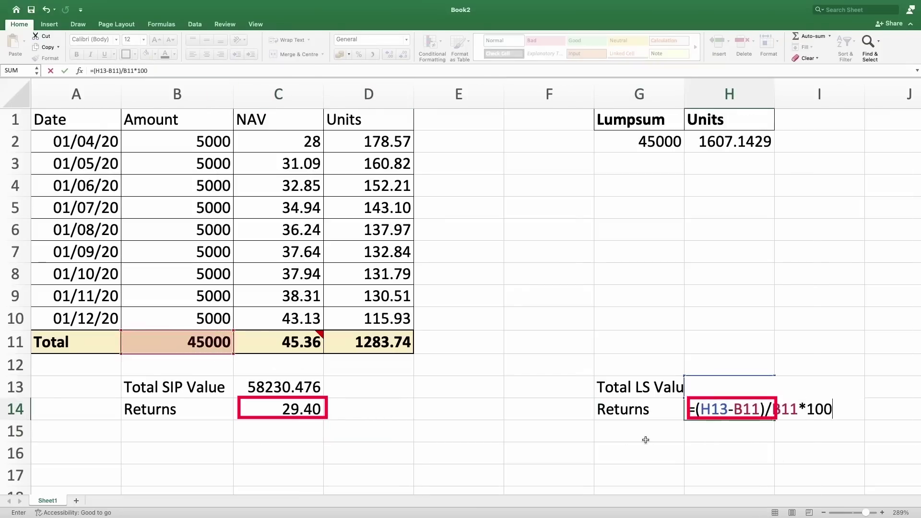
{"action": "key", "text": "Return"}
{"action": "left_click", "coordinate": [726, 414]}
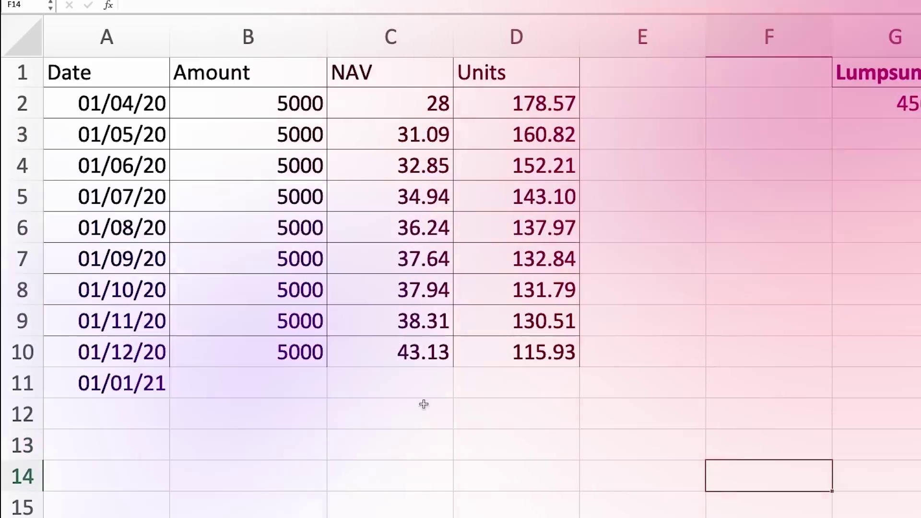
- Extend the SIP table with a row 11 entry dated 01/01/2021, with amount 5000 and NAV 45.36
{"action": "left_click", "coordinate": [132, 381]}
{"action": "type", "text": "01/01/2021"}
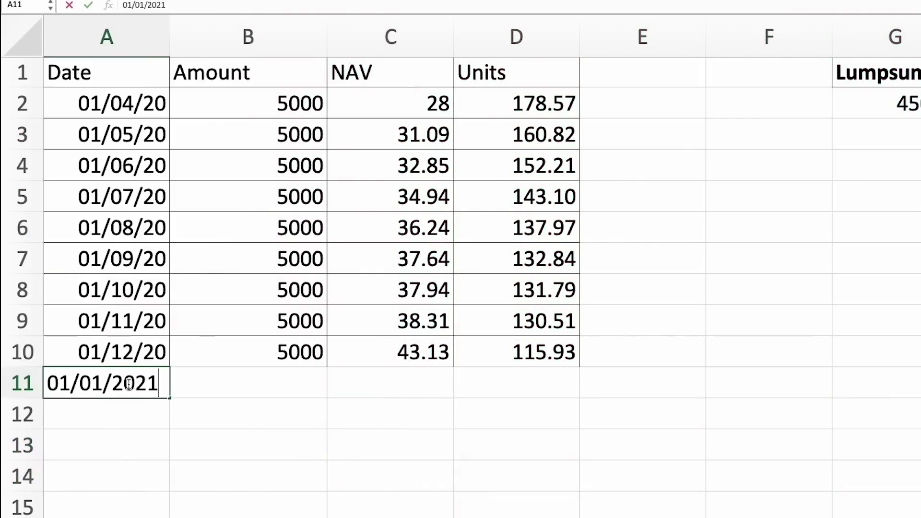
{"action": "key", "text": "Tab"}
{"action": "type", "text": "5000"}
{"action": "key", "text": "Tab"}
{"action": "type", "text": "45"}
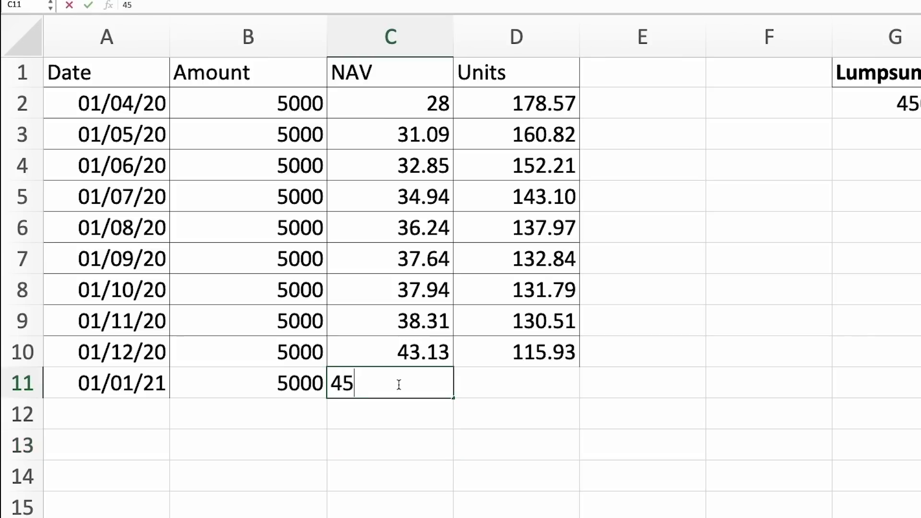
{"action": "type", "text": ".36"}
{"action": "type", "text": "01"}
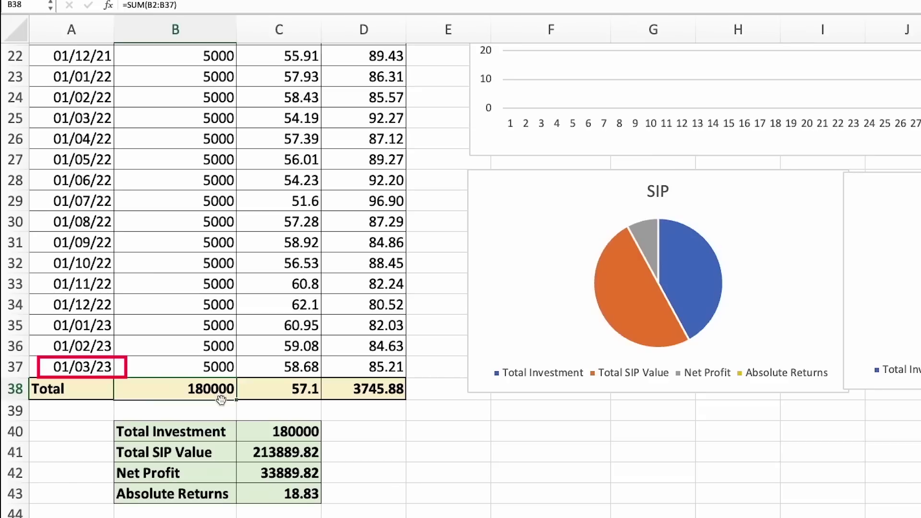
- Inspect the Total row's NAV and units, and the Total Investment and Total SIP Value in the SIP summary
{"action": "left_click", "coordinate": [286, 391]}
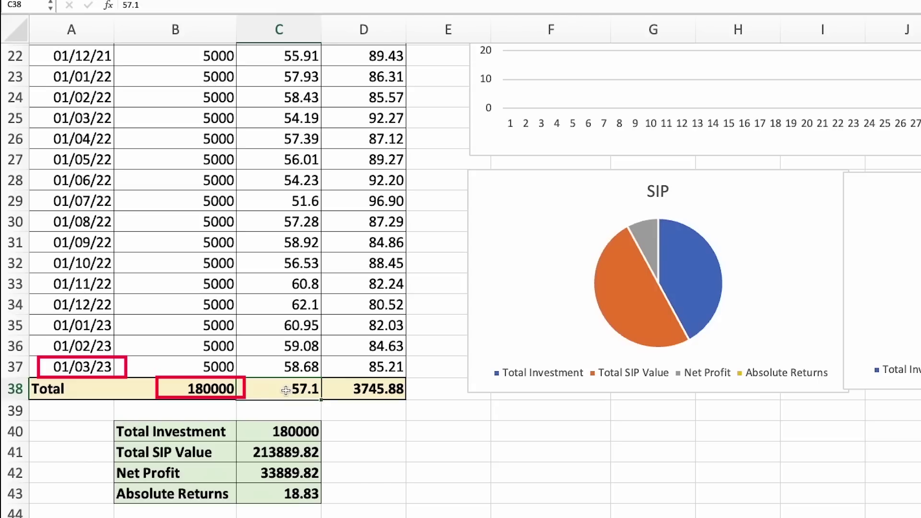
{"action": "left_click", "coordinate": [368, 389]}
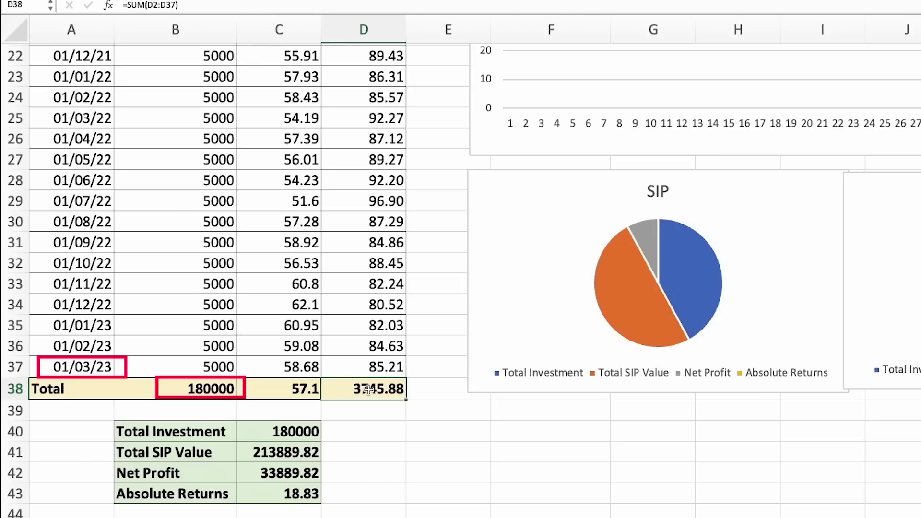
{"action": "left_click", "coordinate": [310, 389]}
{"action": "left_click", "coordinate": [283, 433]}
{"action": "left_click", "coordinate": [290, 452]}
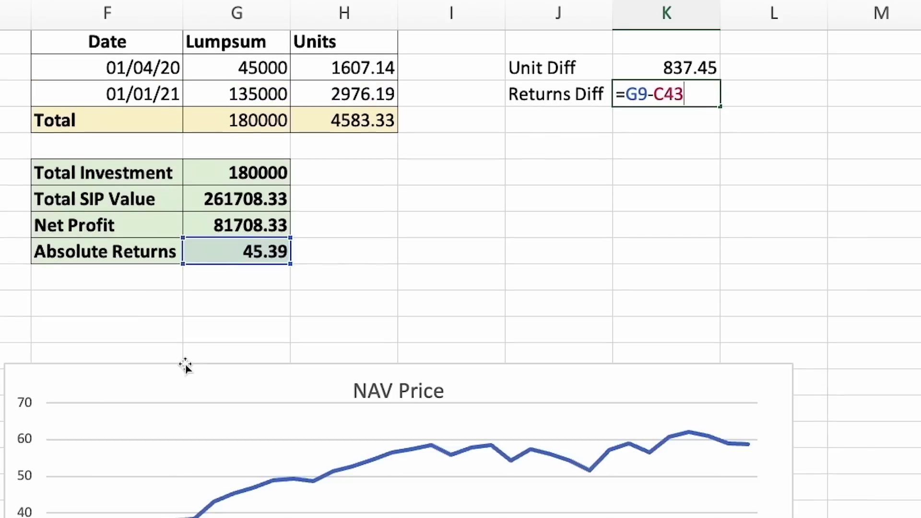
- Calculate the Returns Diff between the lump sum and SIP absolute returns with =G9-C43
{"action": "key", "text": "Return"}
{"action": "left_click", "coordinate": [689, 99]}
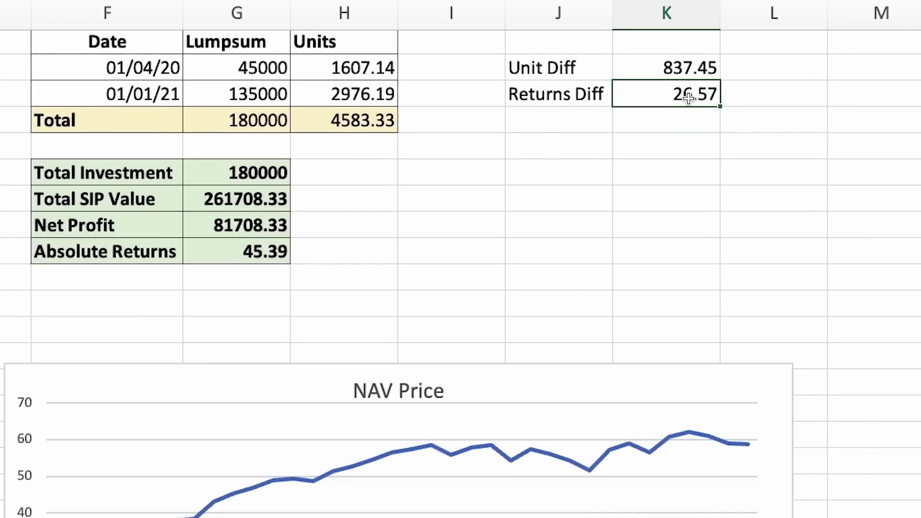
- Select the Net Profit slice of the SIP pie chart to compare it with the Lumpsum chart
{"action": "scroll", "coordinate": [528, 249], "scroll_direction": "down", "scroll_amount": 1}
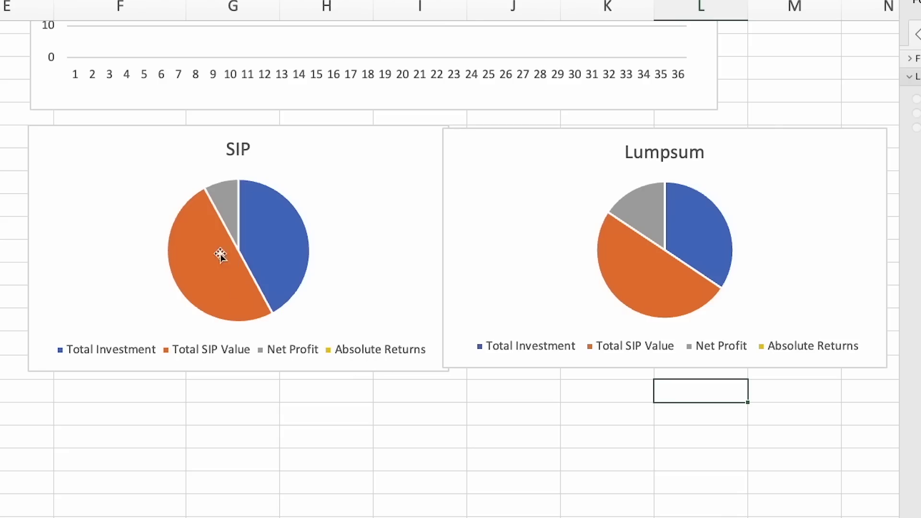
{"action": "left_click", "coordinate": [220, 255]}
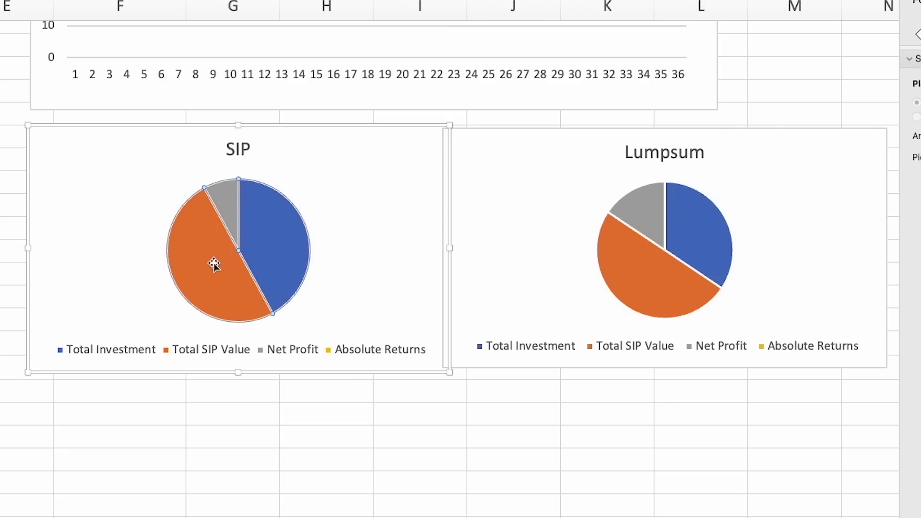
{"action": "left_click", "coordinate": [230, 216]}
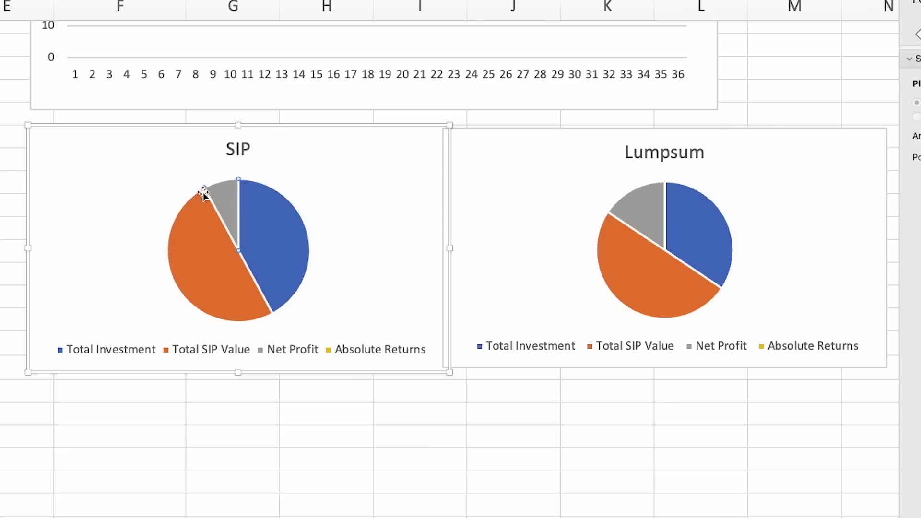
{"action": "mouse_move", "coordinate": [235, 197]}
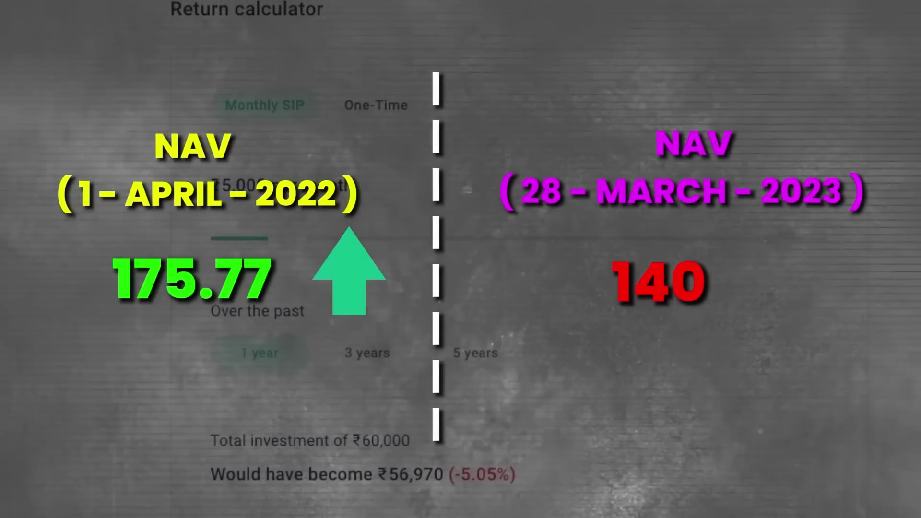
- In the web return calculator, choose a One-Time investment of ₹1,00,000 and highlight its resulting value and percentage return
{"action": "left_click", "coordinate": [366, 111]}
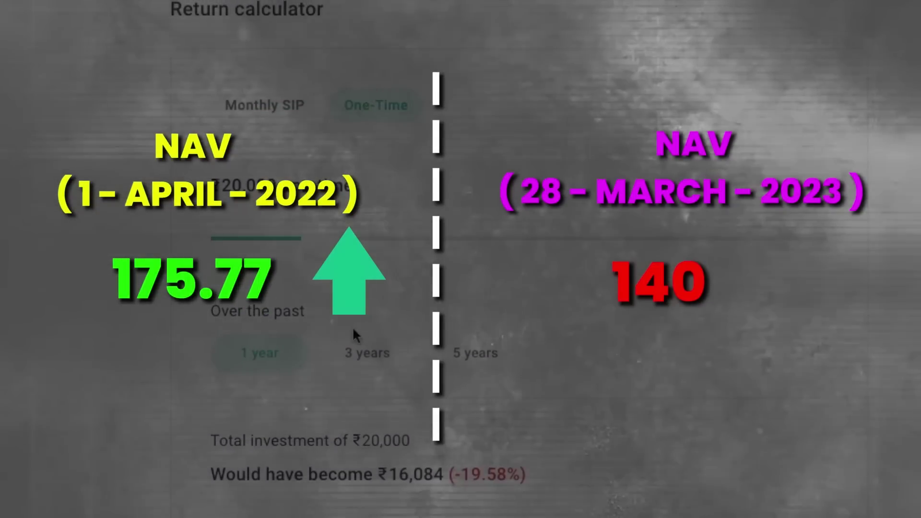
{"action": "left_click_drag", "start_coordinate": [303, 240], "coordinate": [866, 249]}
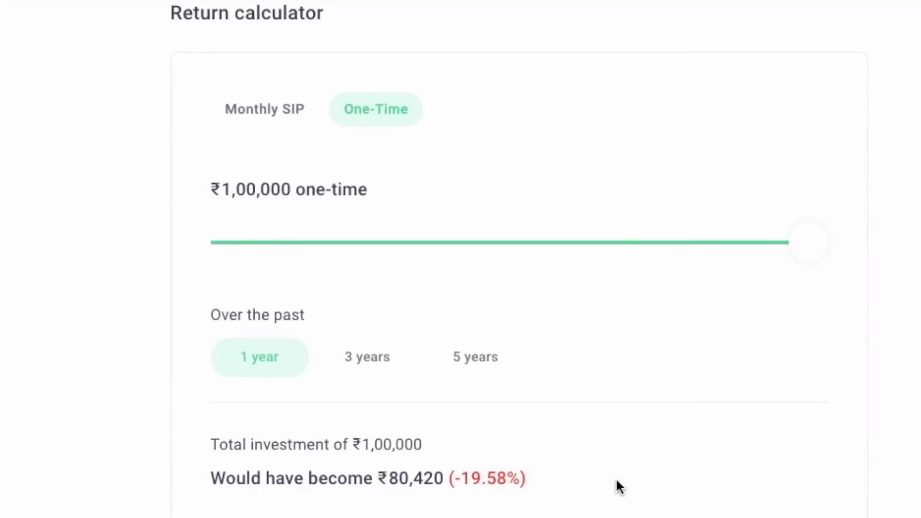
{"action": "mouse_move", "coordinate": [561, 487]}
{"action": "left_mouse_down"}
{"action": "mouse_move", "coordinate": [386, 485]}
{"action": "mouse_move", "coordinate": [450, 475]}
{"action": "mouse_move", "coordinate": [544, 485]}
{"action": "left_mouse_up"}
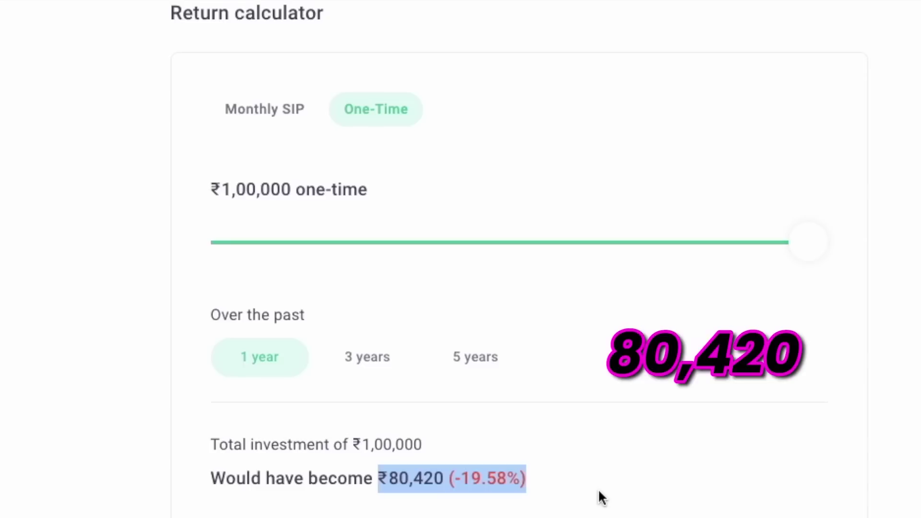
- Switch the return calculator to Monthly SIP and set the investment to ₹8,500 per month over the past 1 year
{"action": "left_click", "coordinate": [245, 123]}
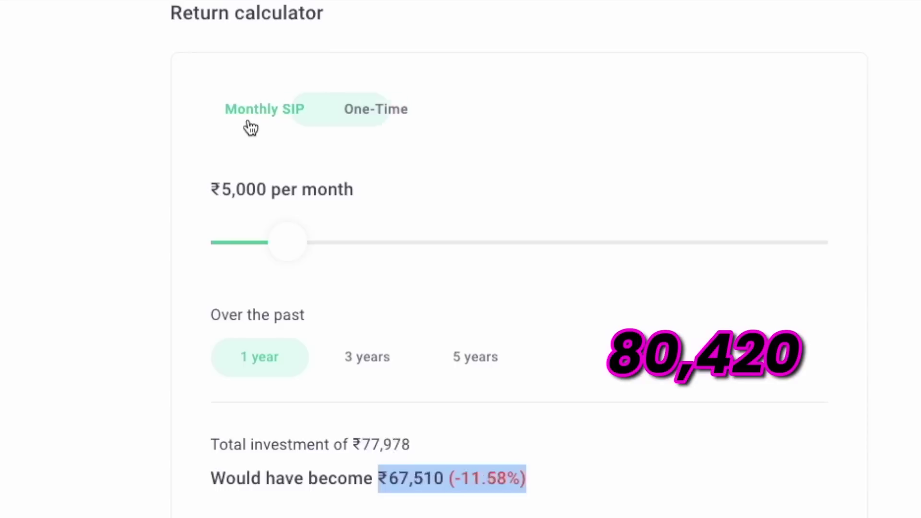
{"action": "left_click_drag", "start_coordinate": [287, 242], "coordinate": [341, 252]}
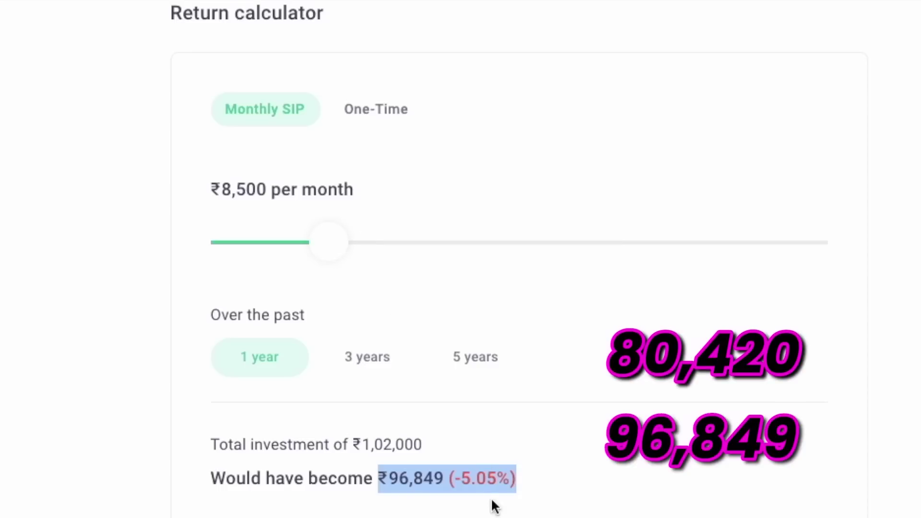
{"action": "left_click", "coordinate": [535, 494]}
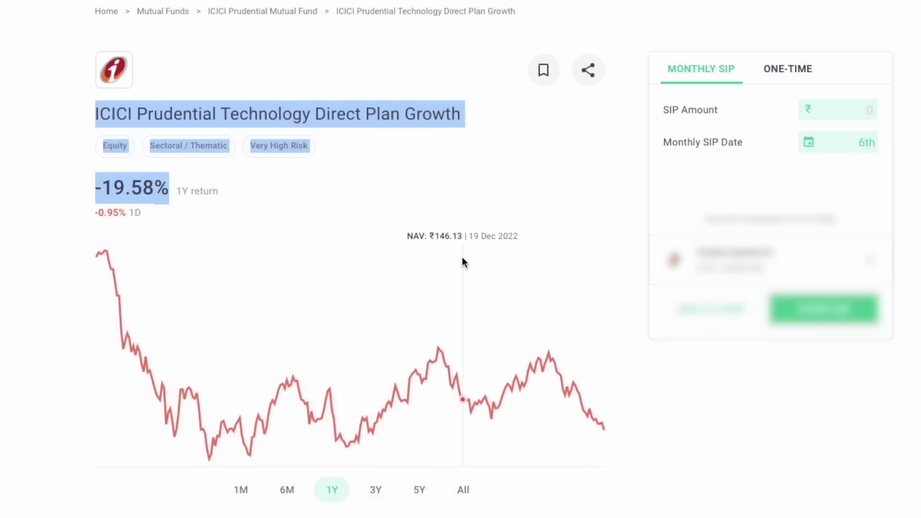
- Examine the ICICI Prudential Technology fund's holdings alongside the one-year price charts of Infosys and Tata Consultancy Services
{"action": "scroll", "coordinate": [722, 339], "scroll_direction": "down", "scroll_amount": 10}
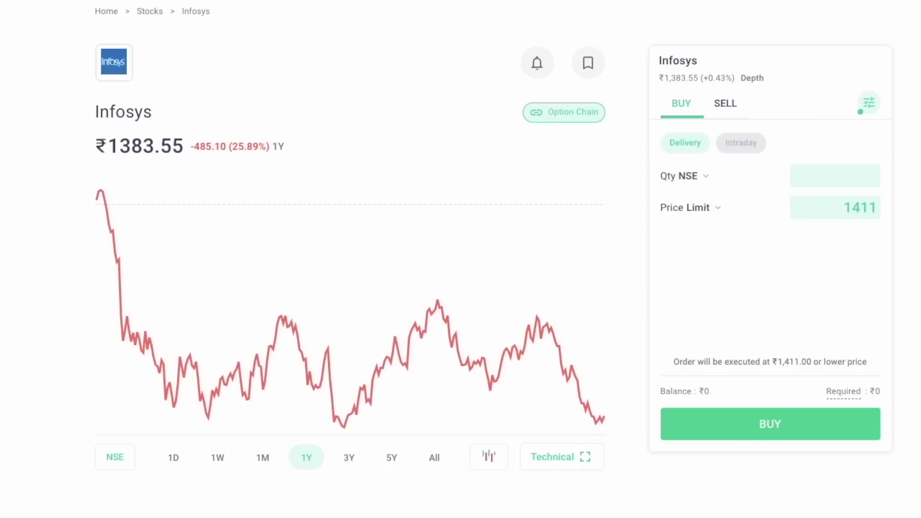
{"action": "scroll", "coordinate": [867, 275], "scroll_direction": "down", "scroll_amount": 2}
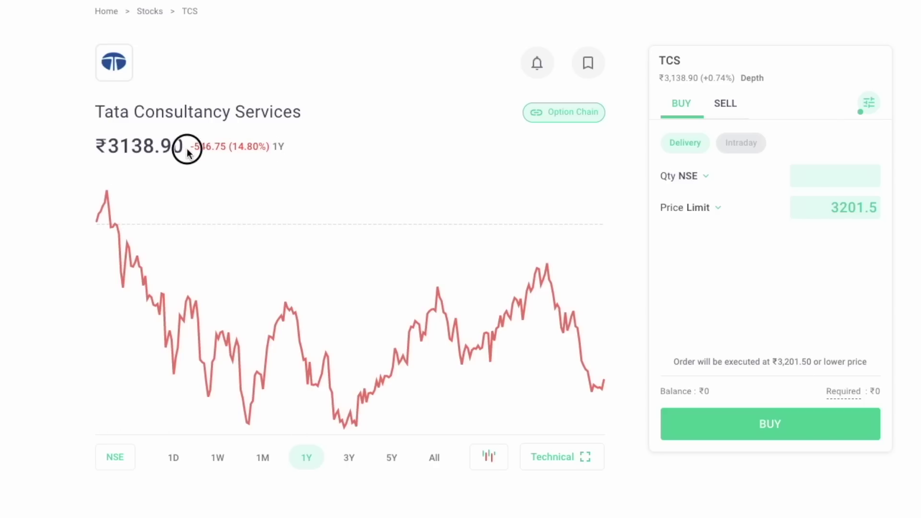
{"action": "scroll", "coordinate": [206, 163], "scroll_direction": "up", "scroll_amount": 1}
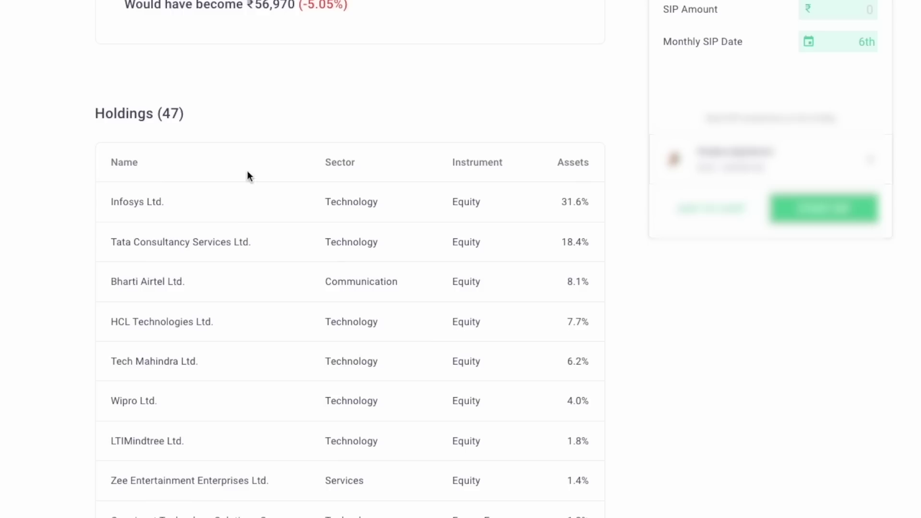